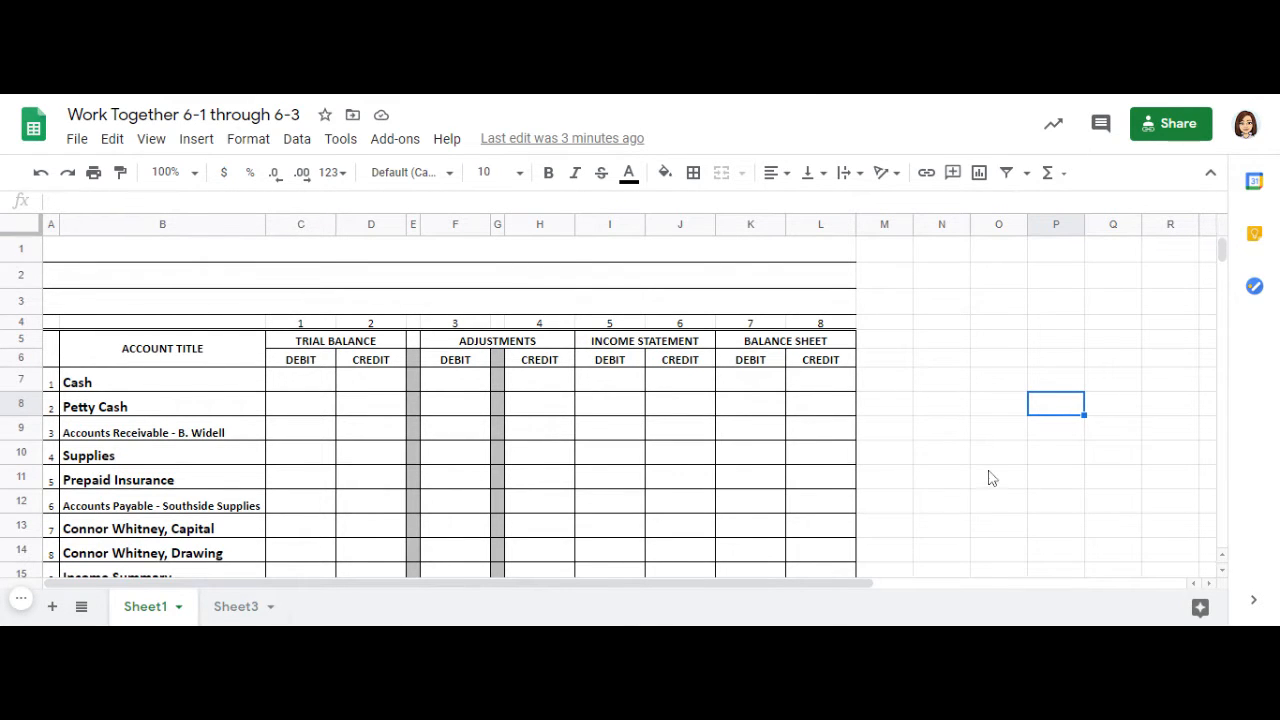
pyautogui.scroll(-3, 988, 476)
pyautogui.scroll(-1, 988, 476)
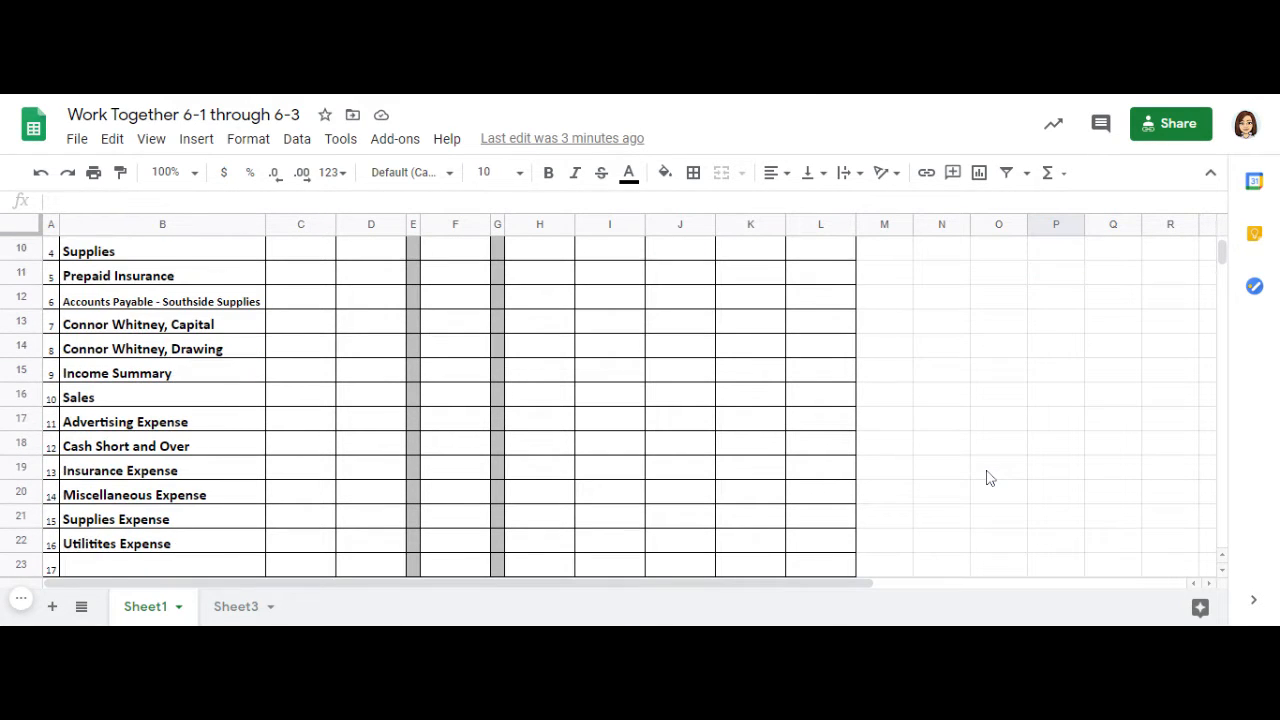
pyautogui.scroll(-2, 988, 477)
pyautogui.scroll(6, 988, 477)
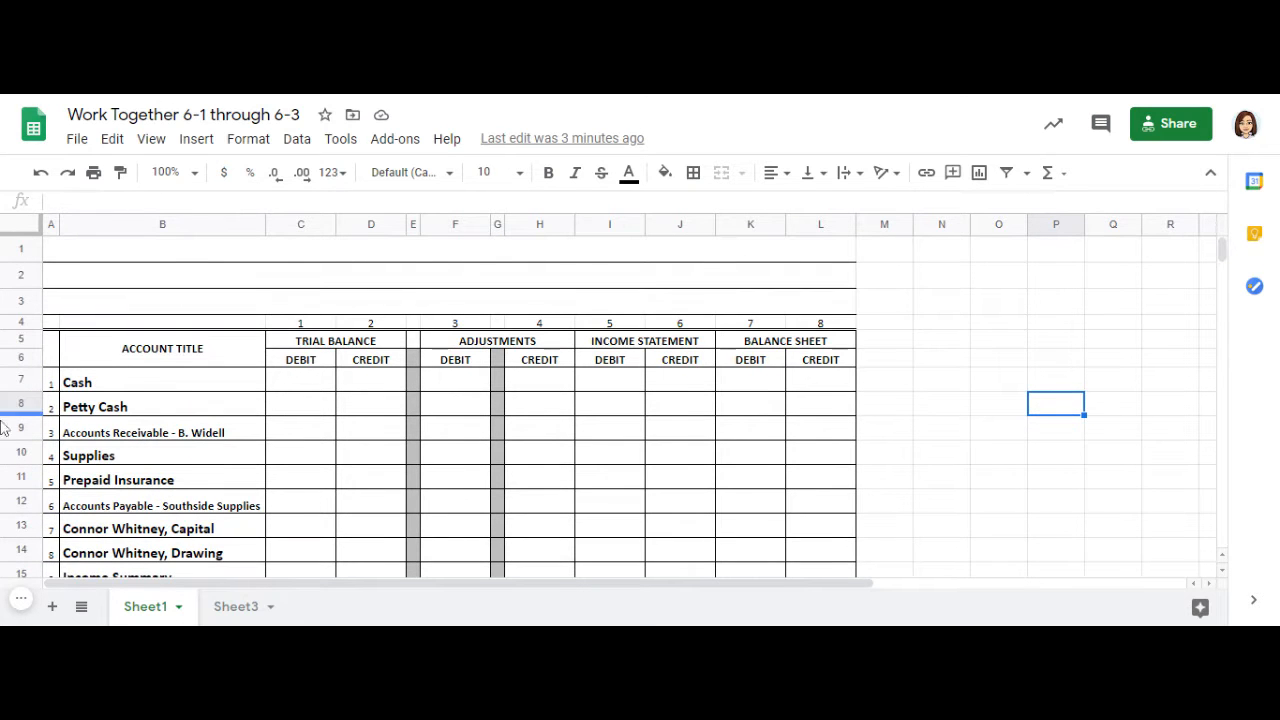
pyautogui.scroll(-1, 168, 378)
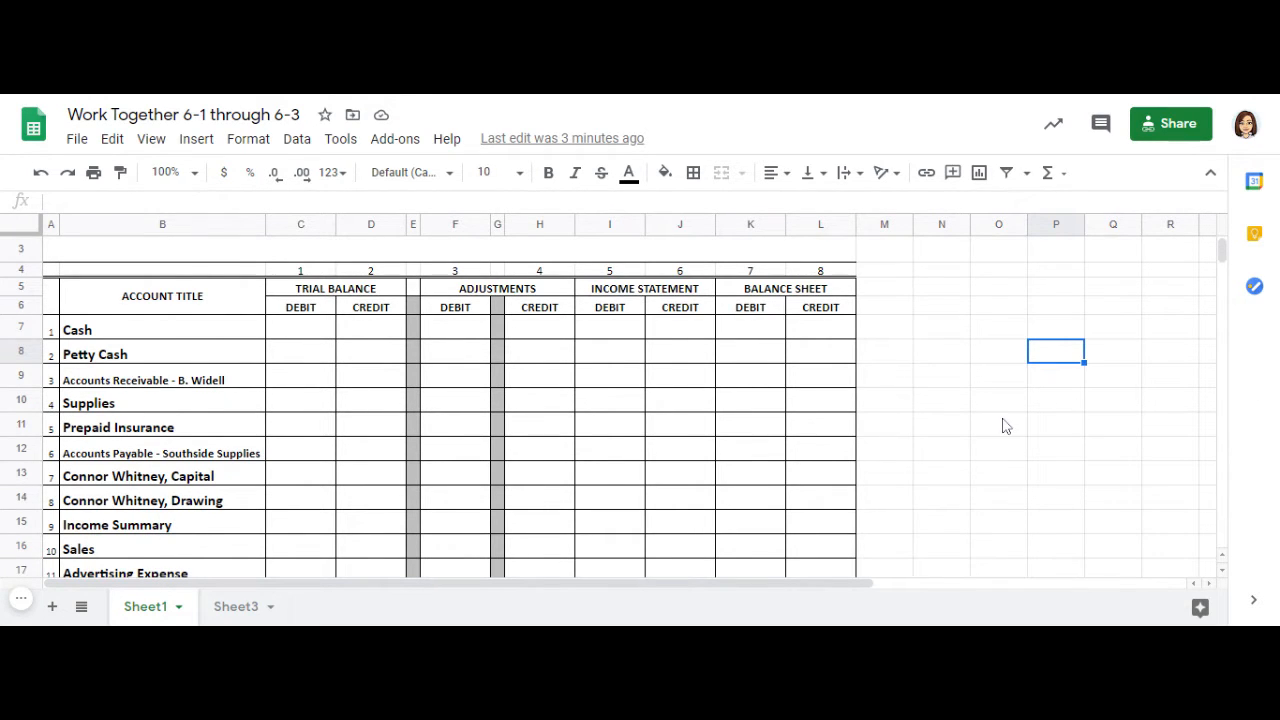
pyautogui.scroll(1, 1005, 426)
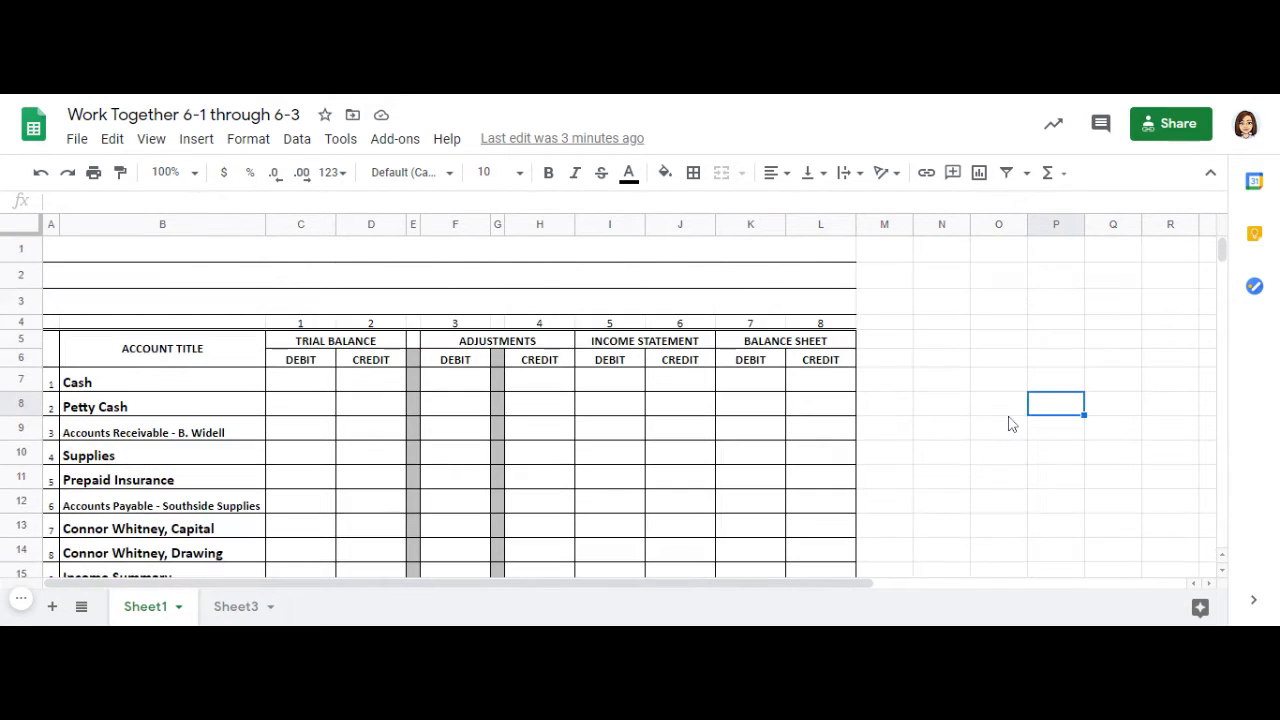
# Fill the first two heading rows of the worksheet with "Fix It Now" and "Worksheet".
pyautogui.click(441, 260)
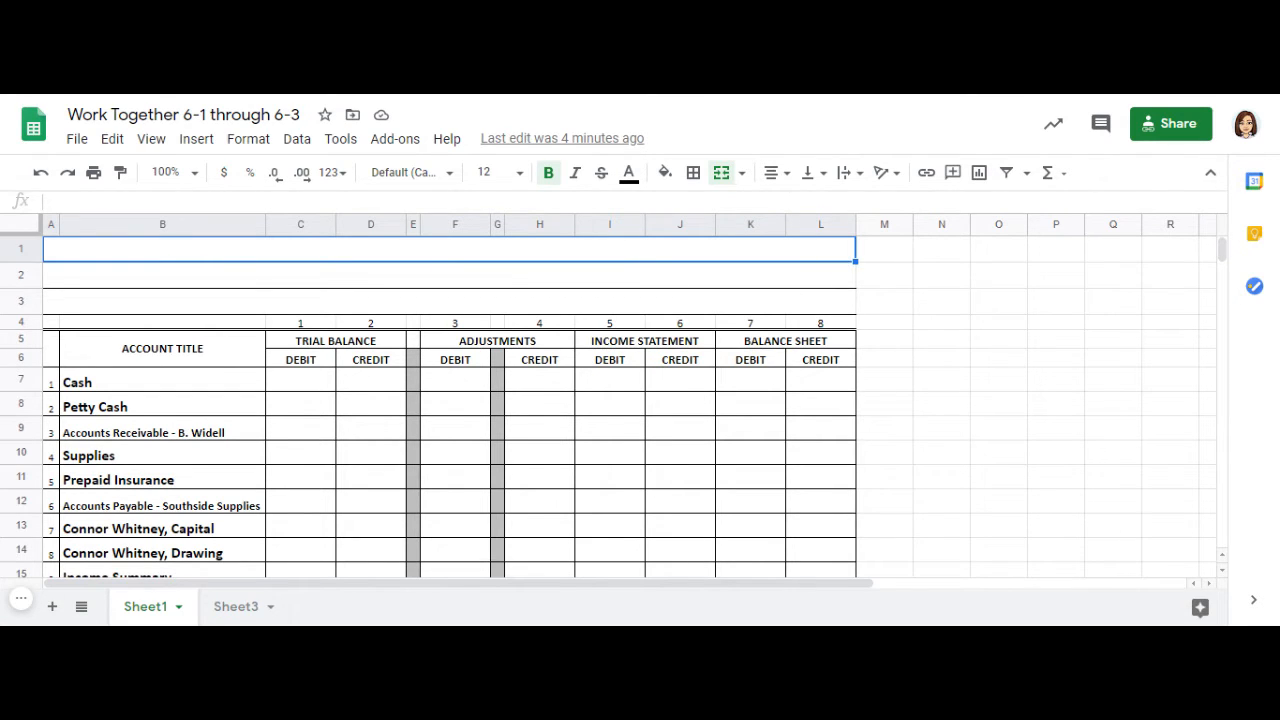
pyautogui.write('Fix')
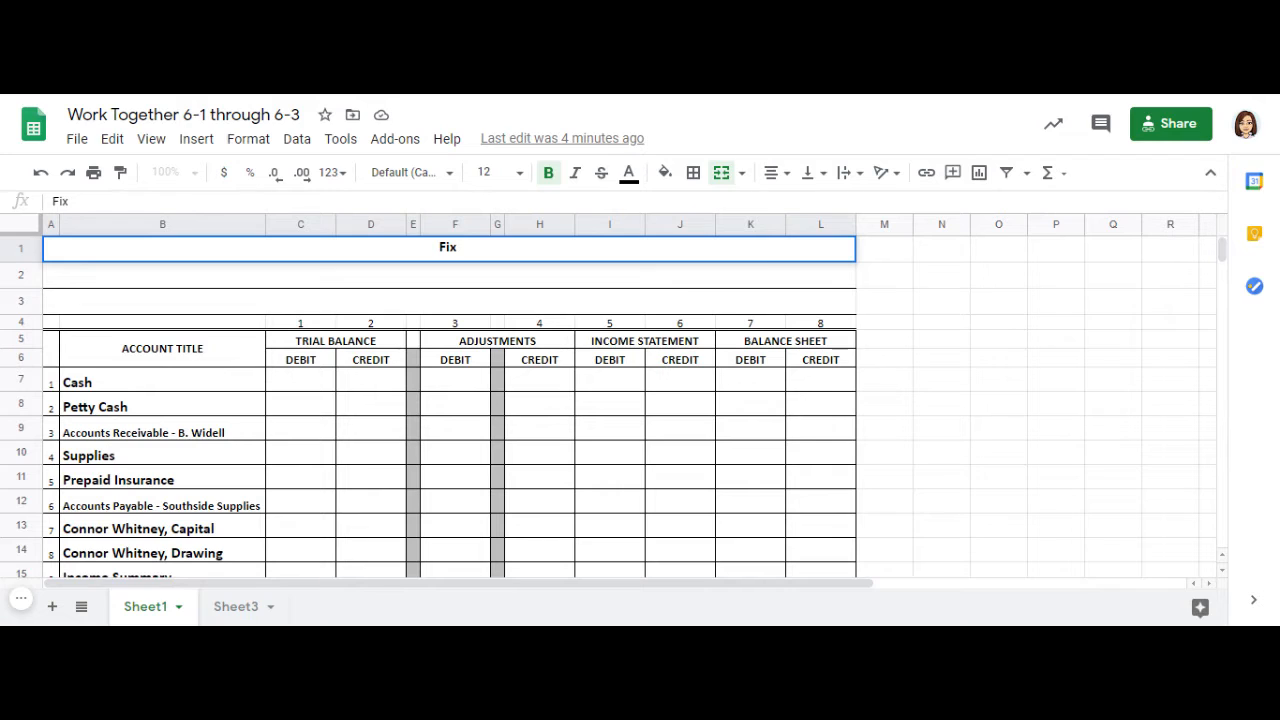
pyautogui.write(' It NOw')
pyautogui.press('BackSpace')
pyautogui.press('BackSpace')
pyautogui.write('ow')
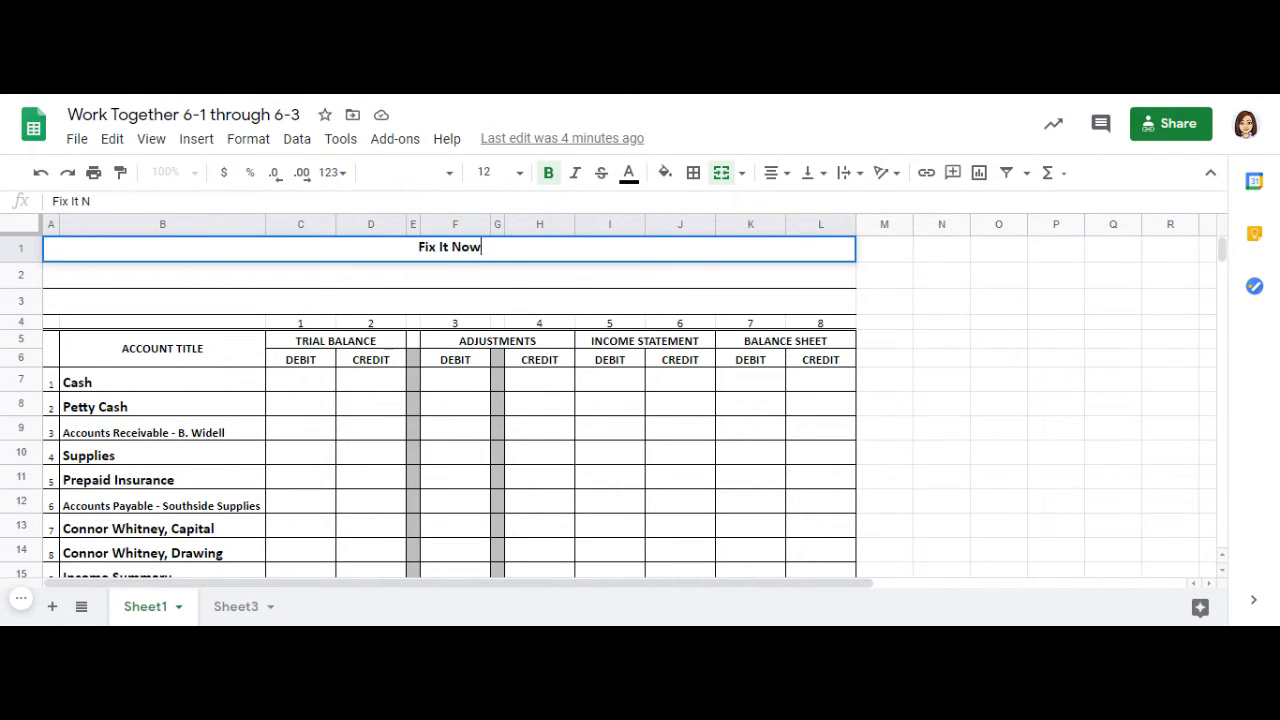
pyautogui.click(577, 285)
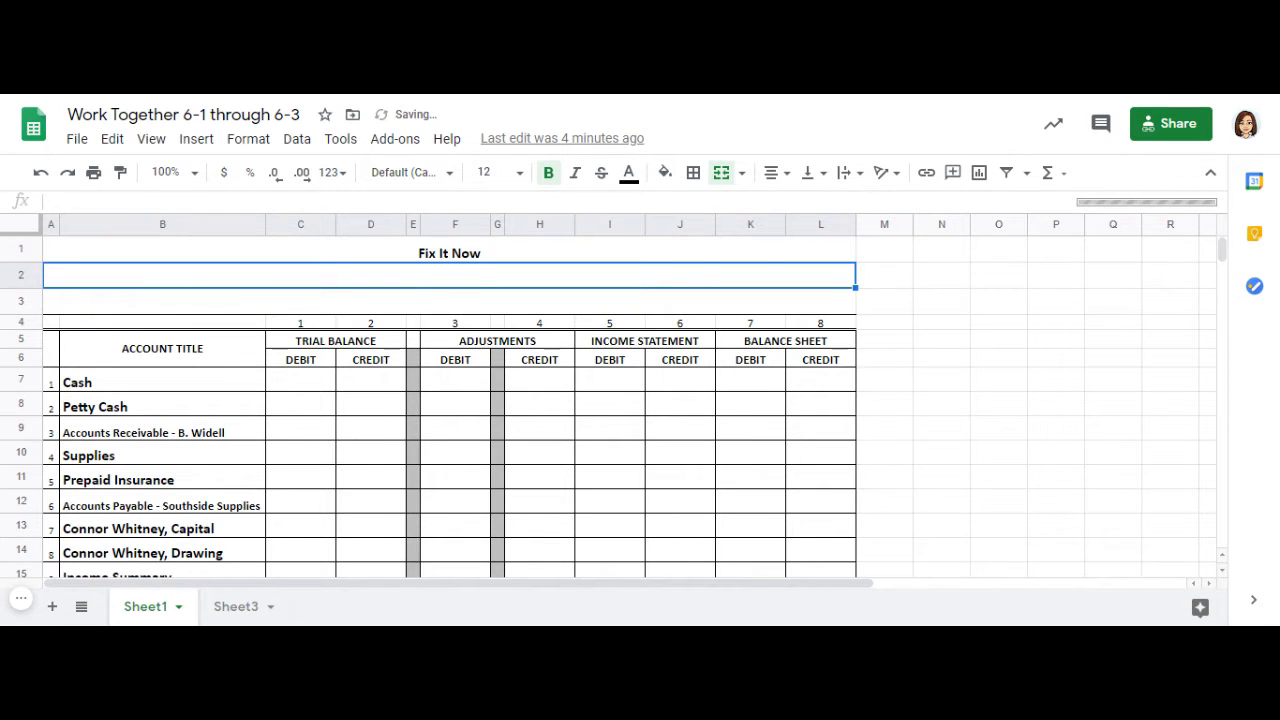
pyautogui.write('Worksheet')
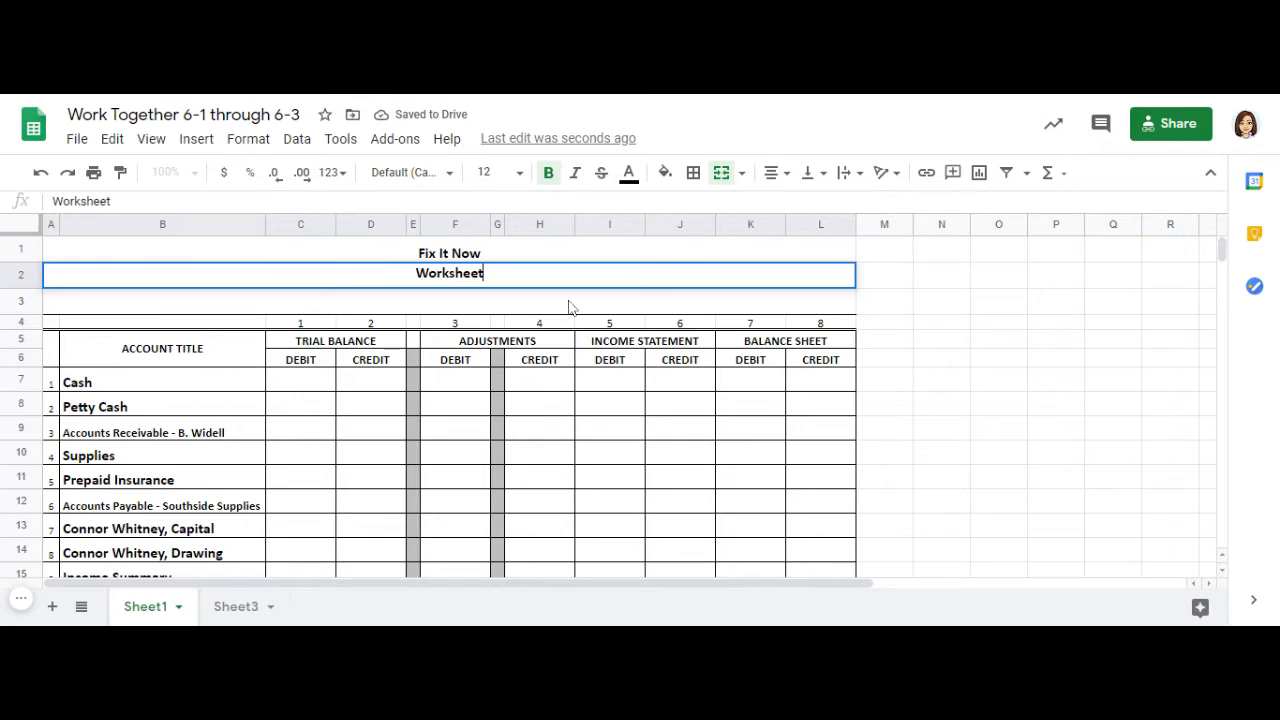
pyautogui.press('Return')
# Enter "For Month Ended, April 30, 2020" in the third heading row.
pyautogui.write('For')
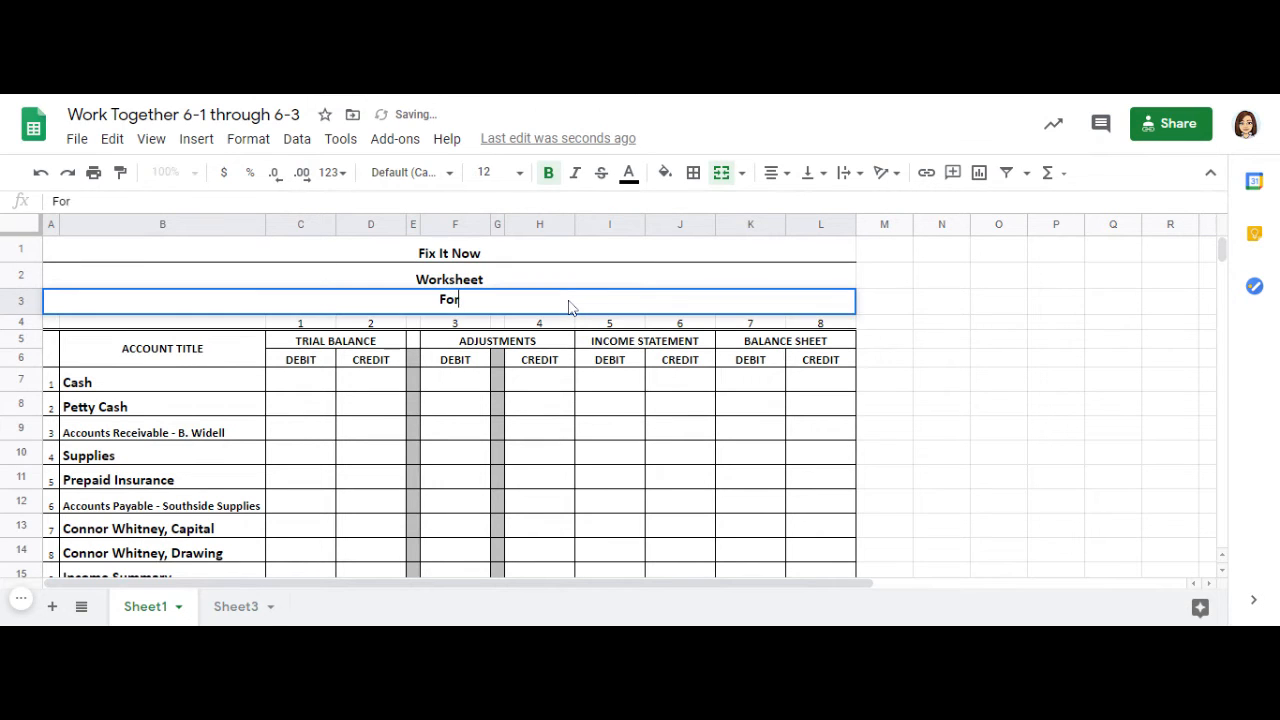
pyautogui.write(' Month Ended, ')
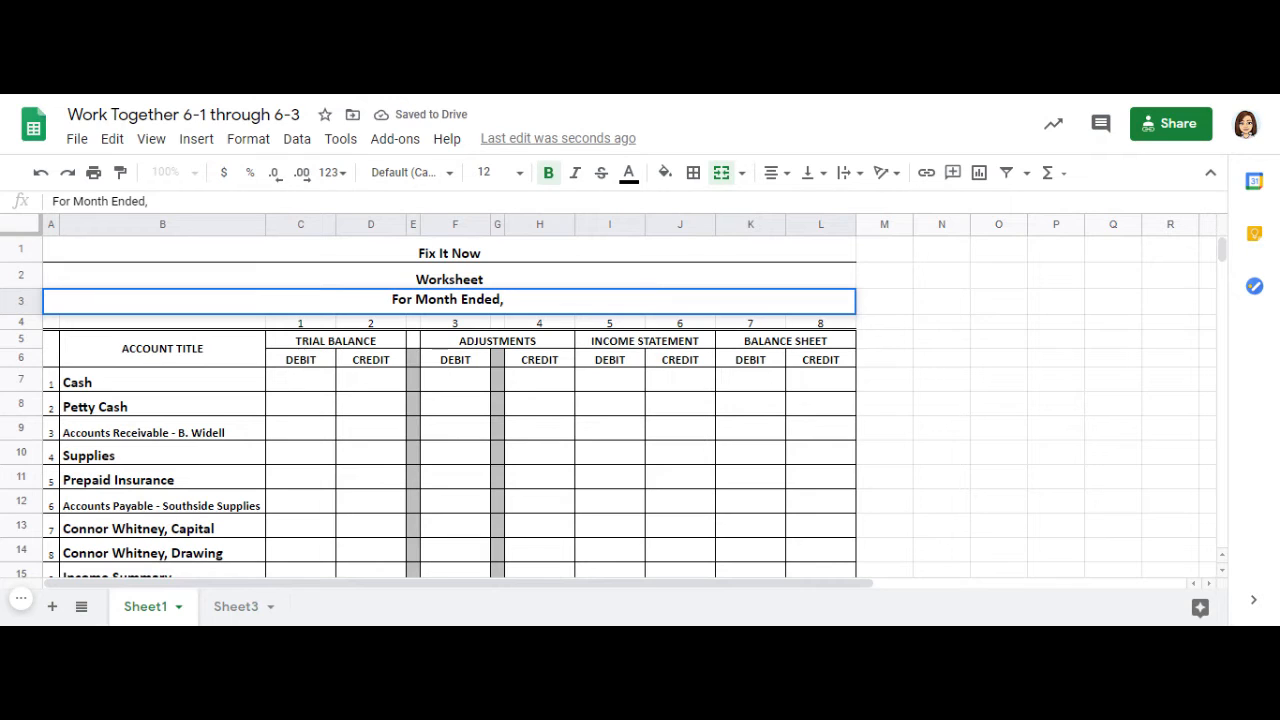
pyautogui.write('April ')
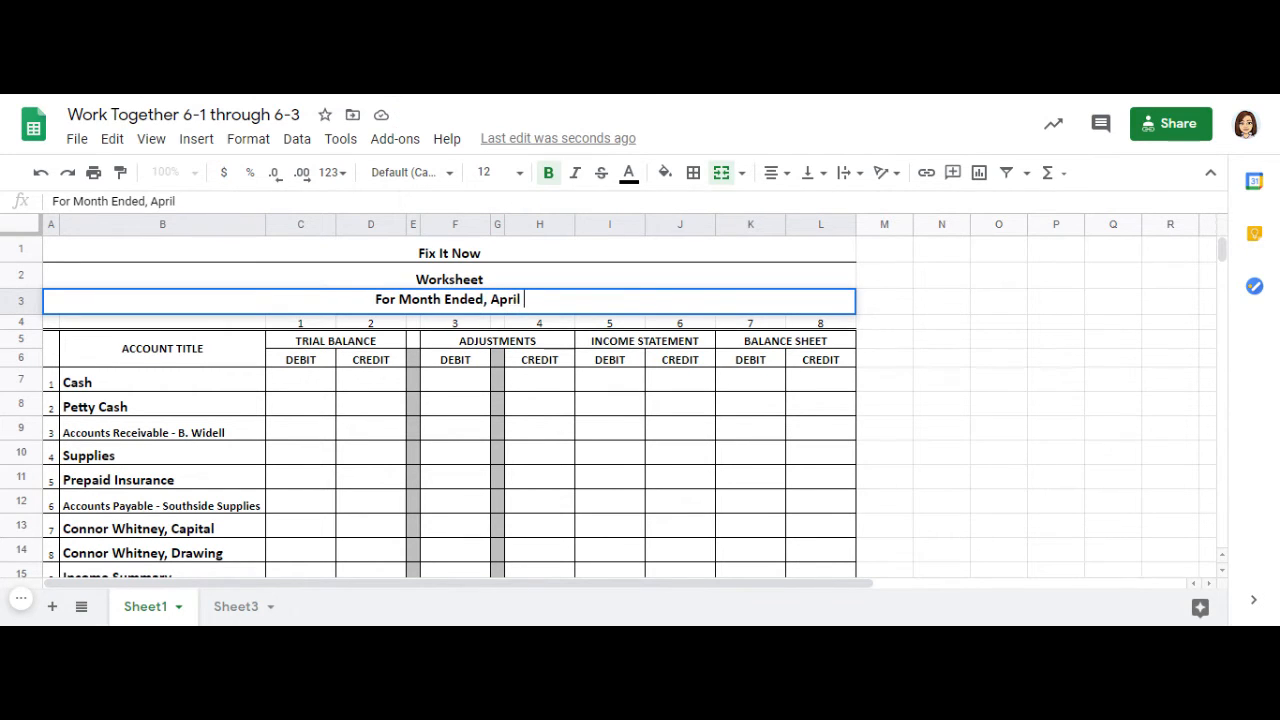
pyautogui.write('30, 20202')
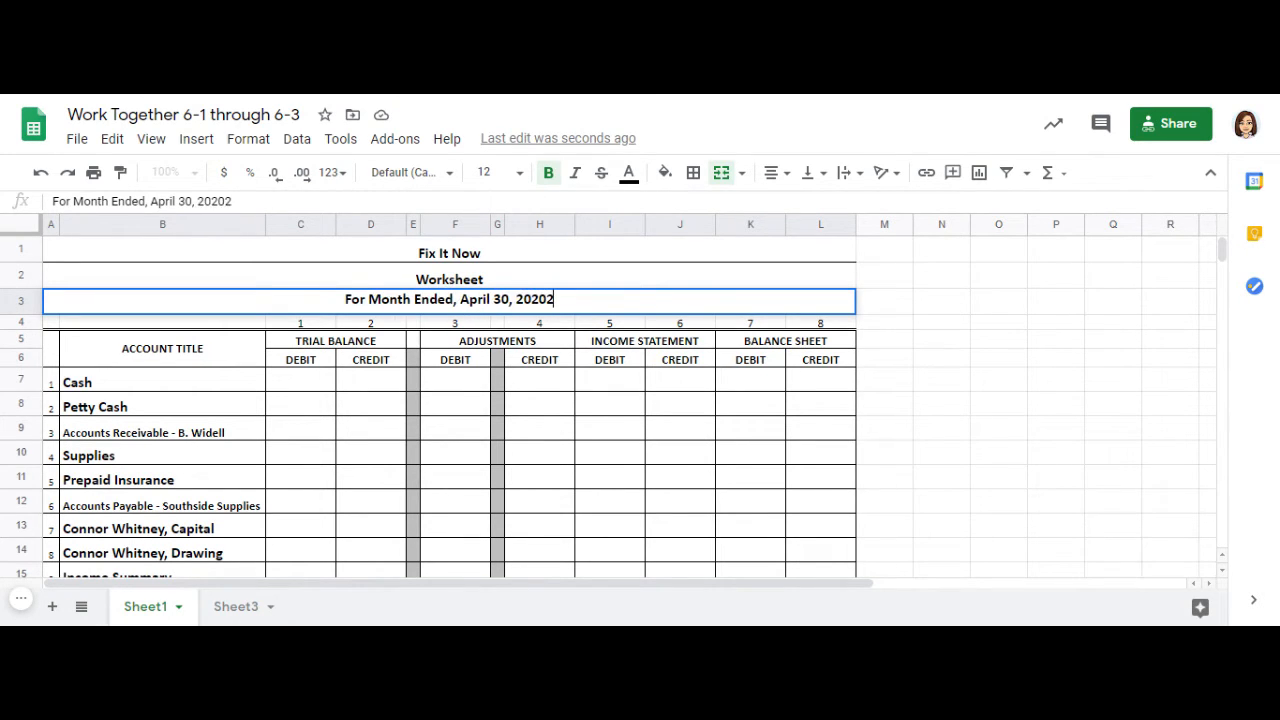
pyautogui.press('BackSpace')
pyautogui.press('BackSpace')
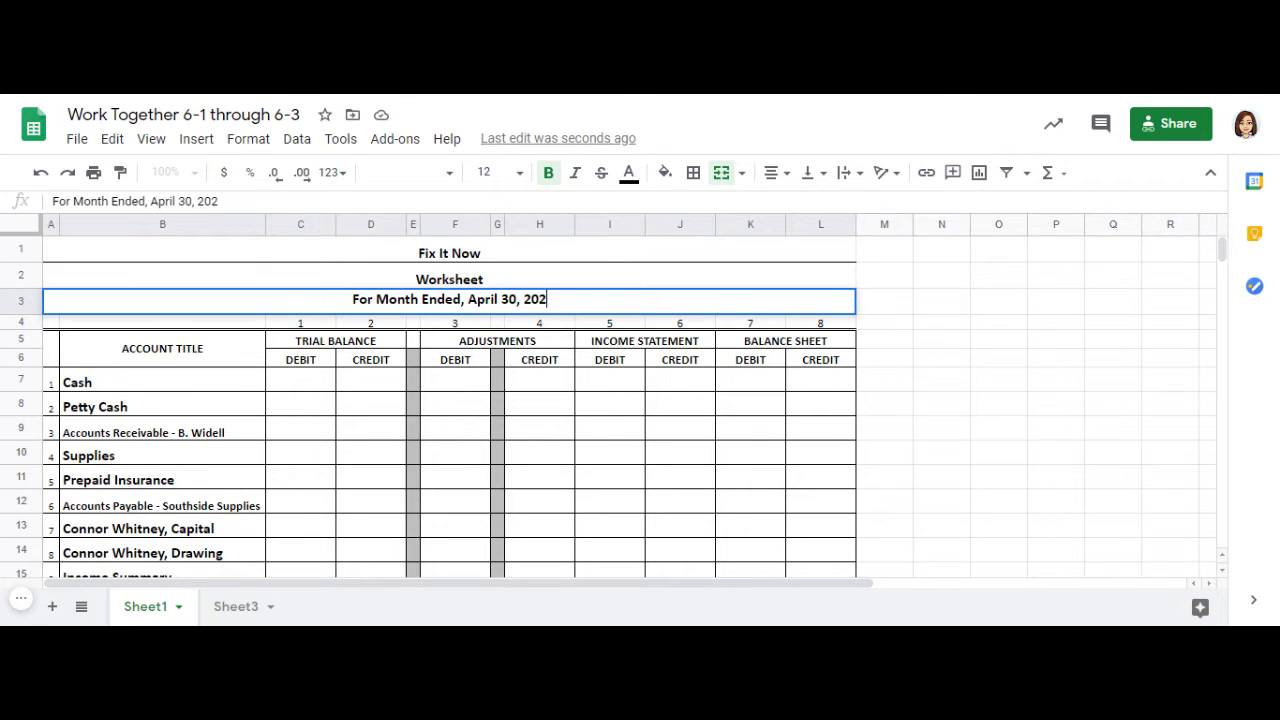
pyautogui.write('0')
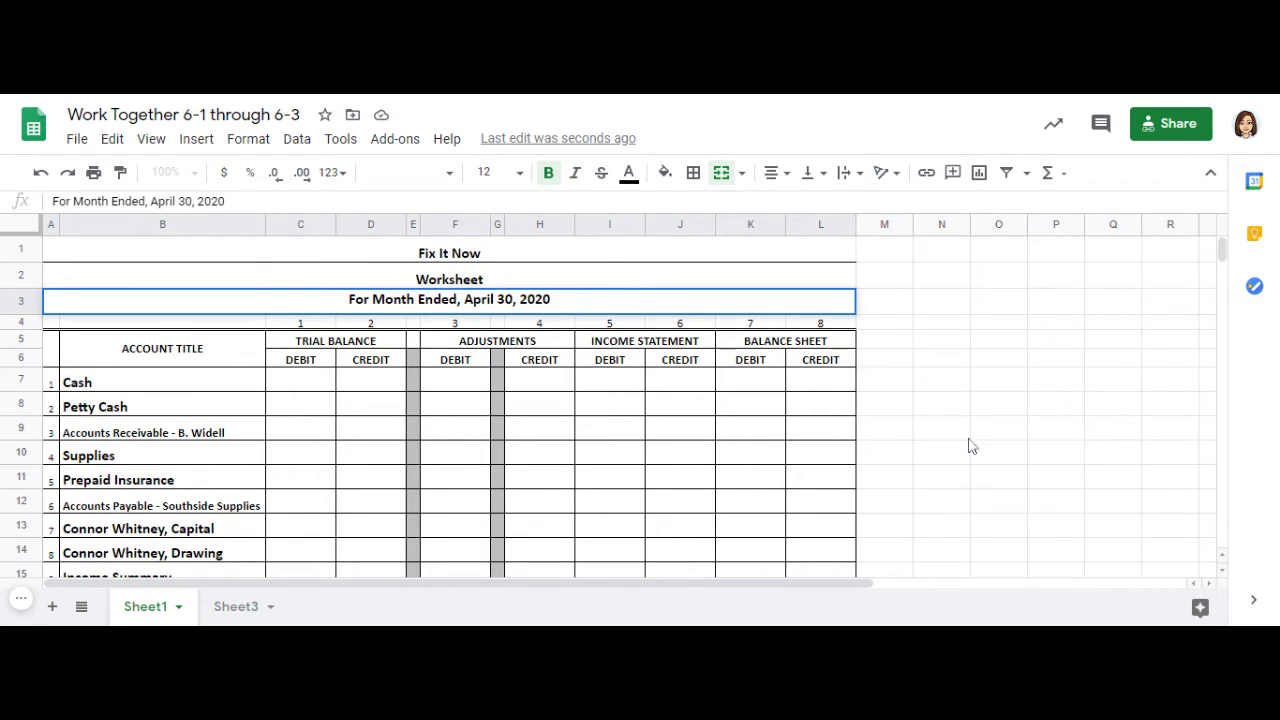
pyautogui.click(1002, 430)
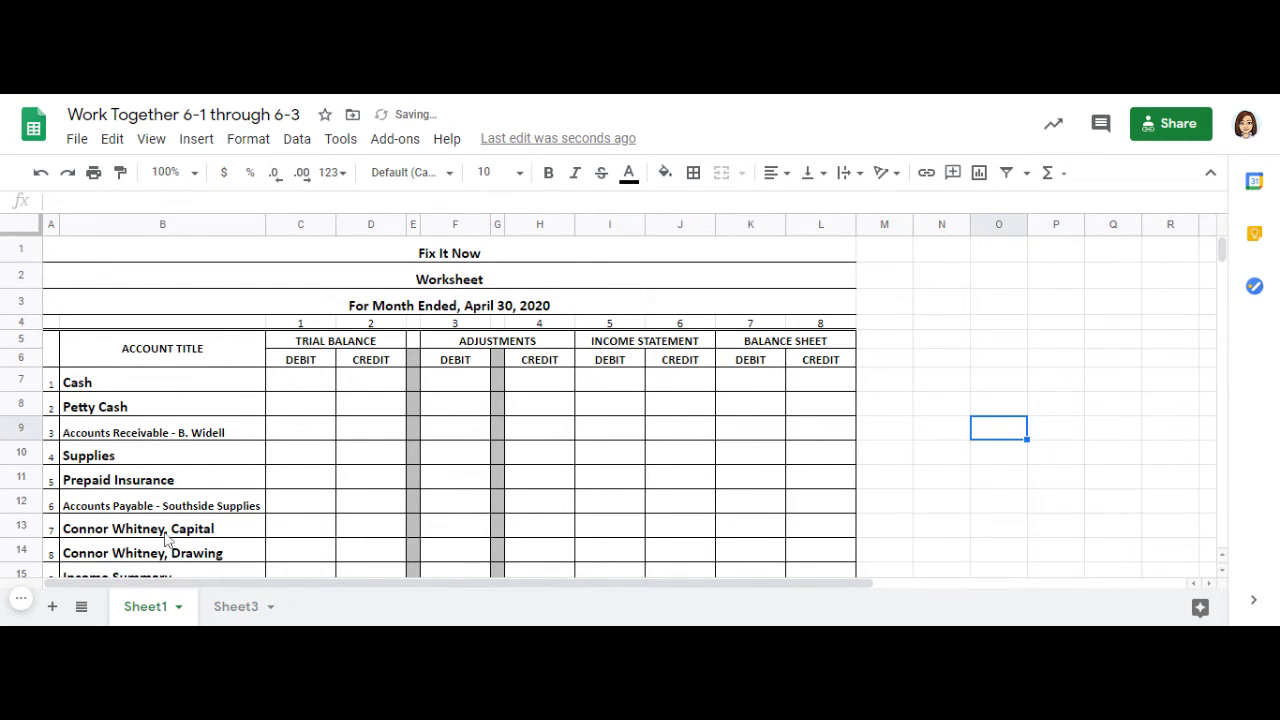
# Enter the Trial Balance debits: Cash 4900, Petty Cash 75, Accounts Receivable 1387, Supplies 228 and Prepaid Insurance 375.
pyautogui.click(300, 383)
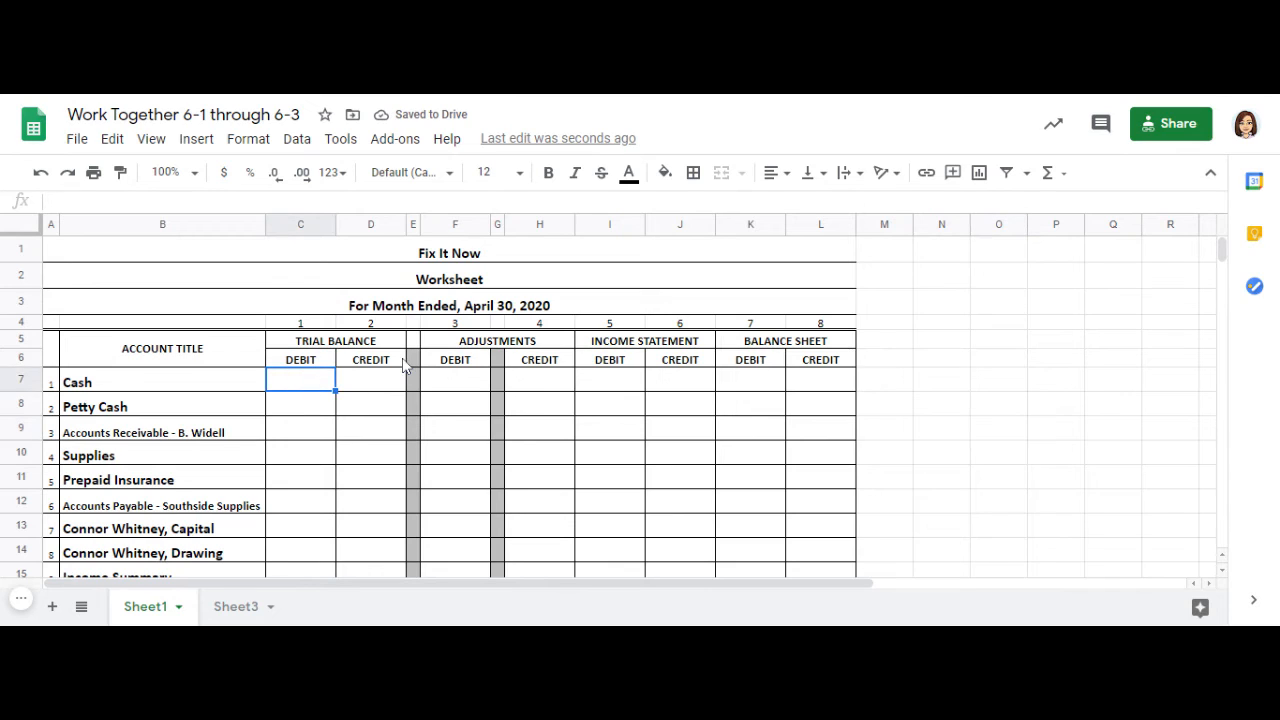
pyautogui.write('4,9')
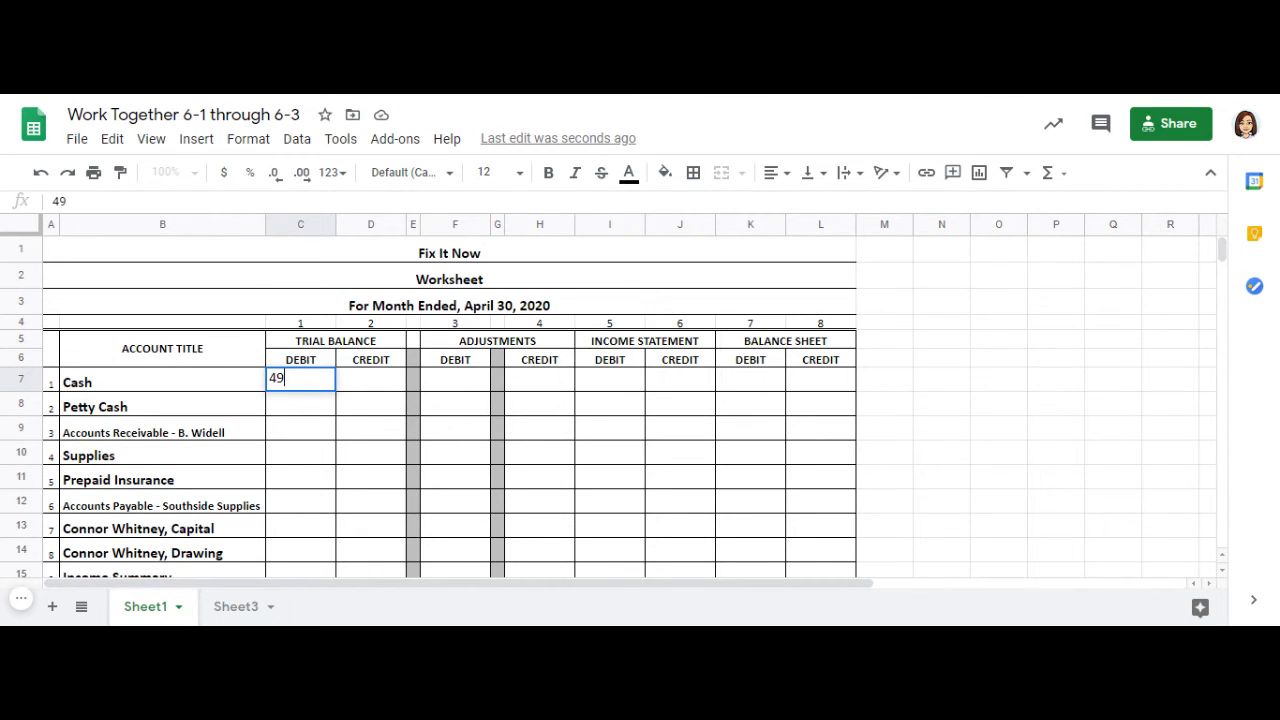
pyautogui.write('00')
pyautogui.press('Return')
pyautogui.write('75')
pyautogui.press('Return')
pyautogui.write('1387')
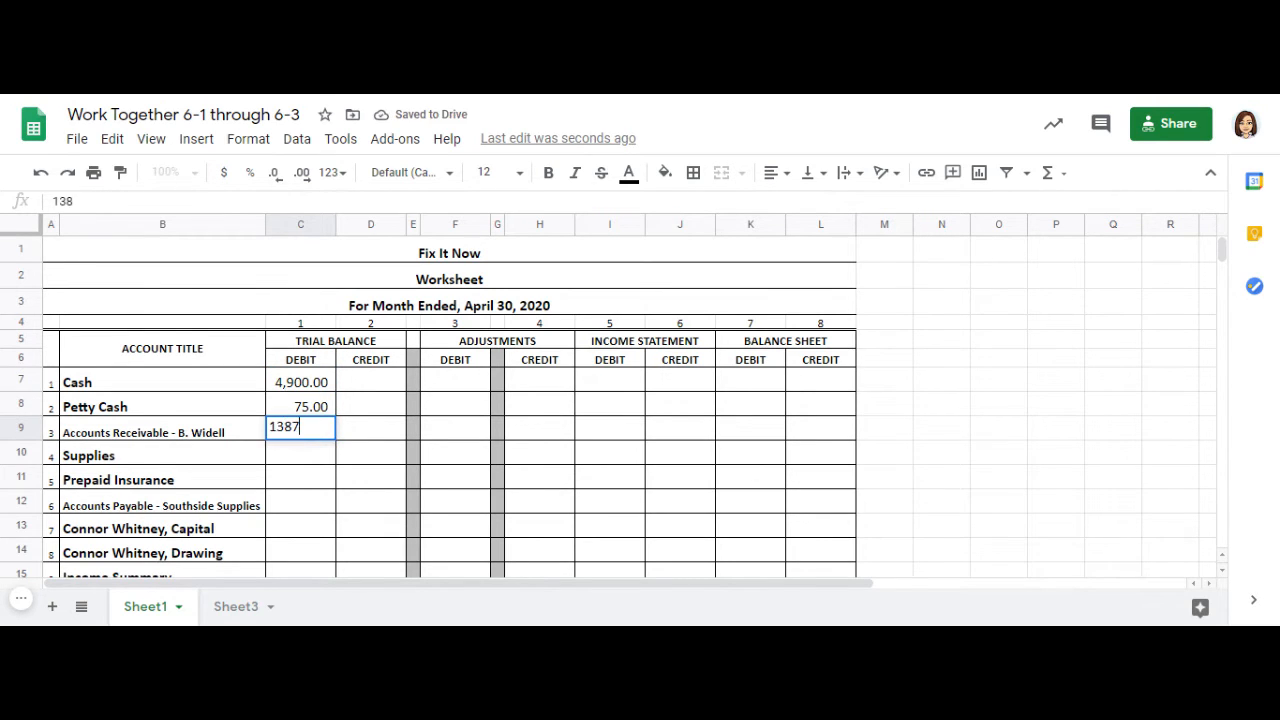
pyautogui.press('Return')
pyautogui.write('228')
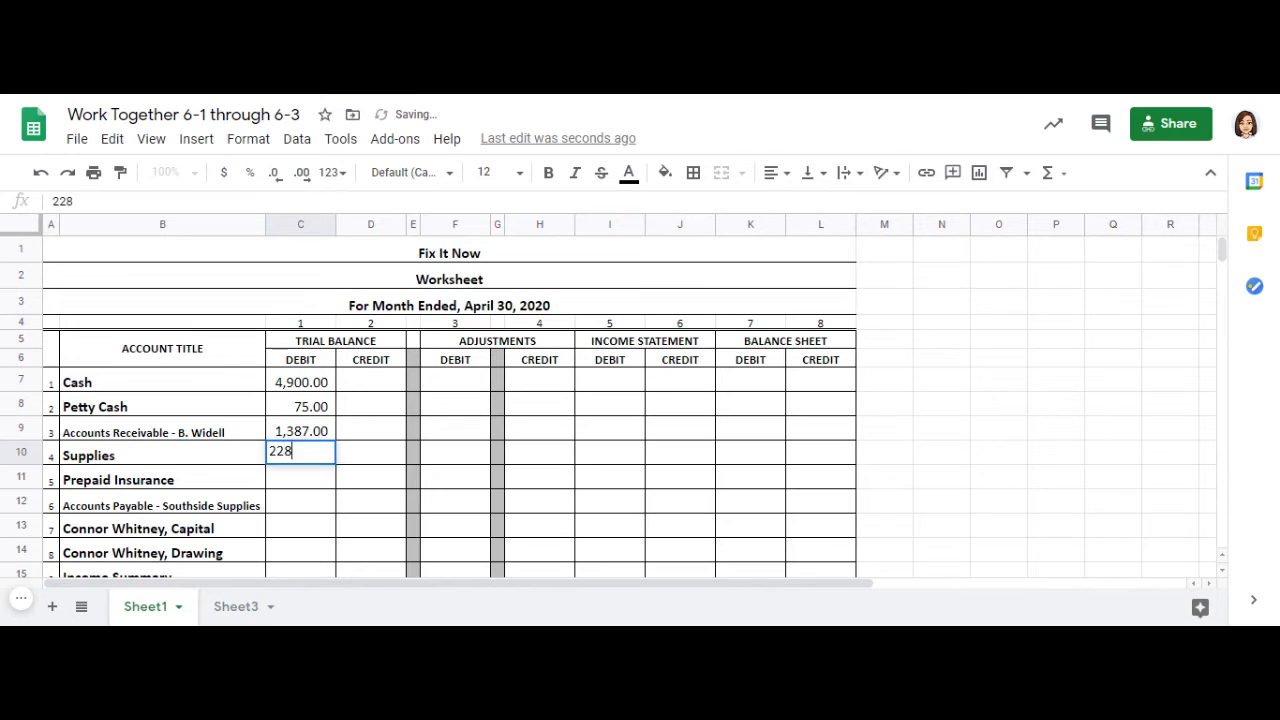
pyautogui.press('Return')
pyautogui.write('375')
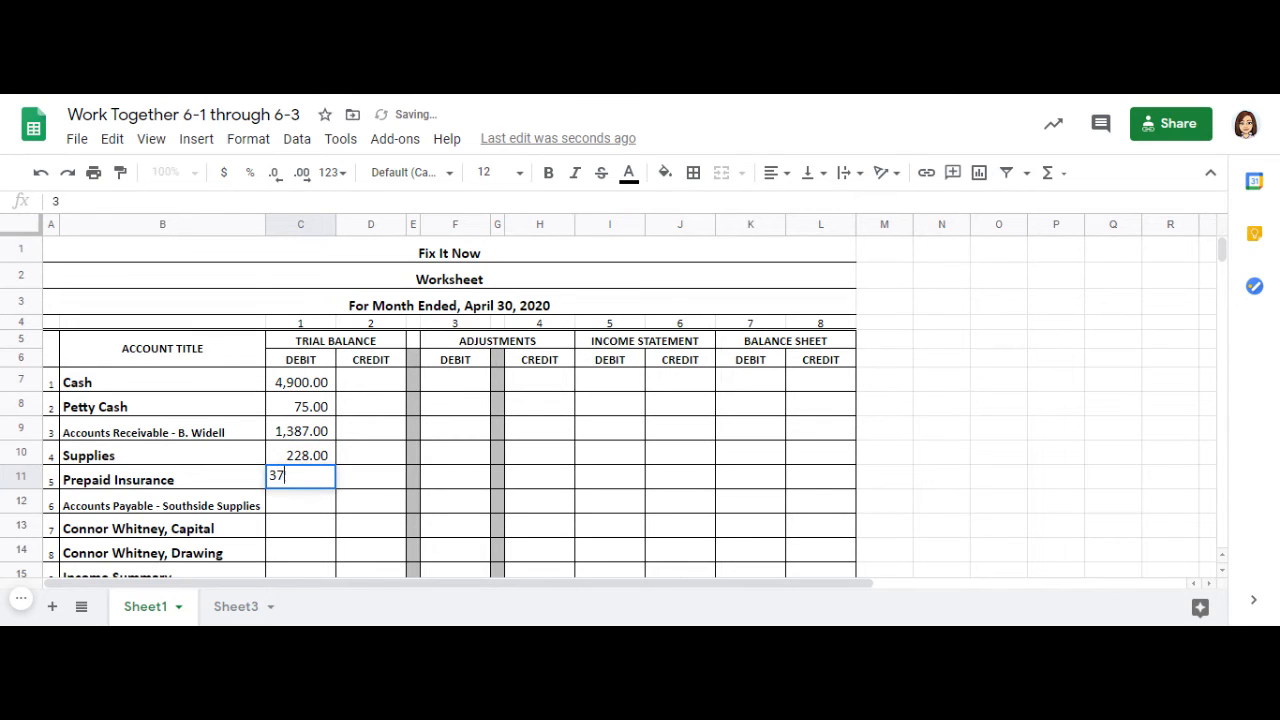
# Enter Trial Balance credits of 267 for Accounts Payable - Southside Supplies and 7443 for the owner's Capital account.
pyautogui.click(392, 514)
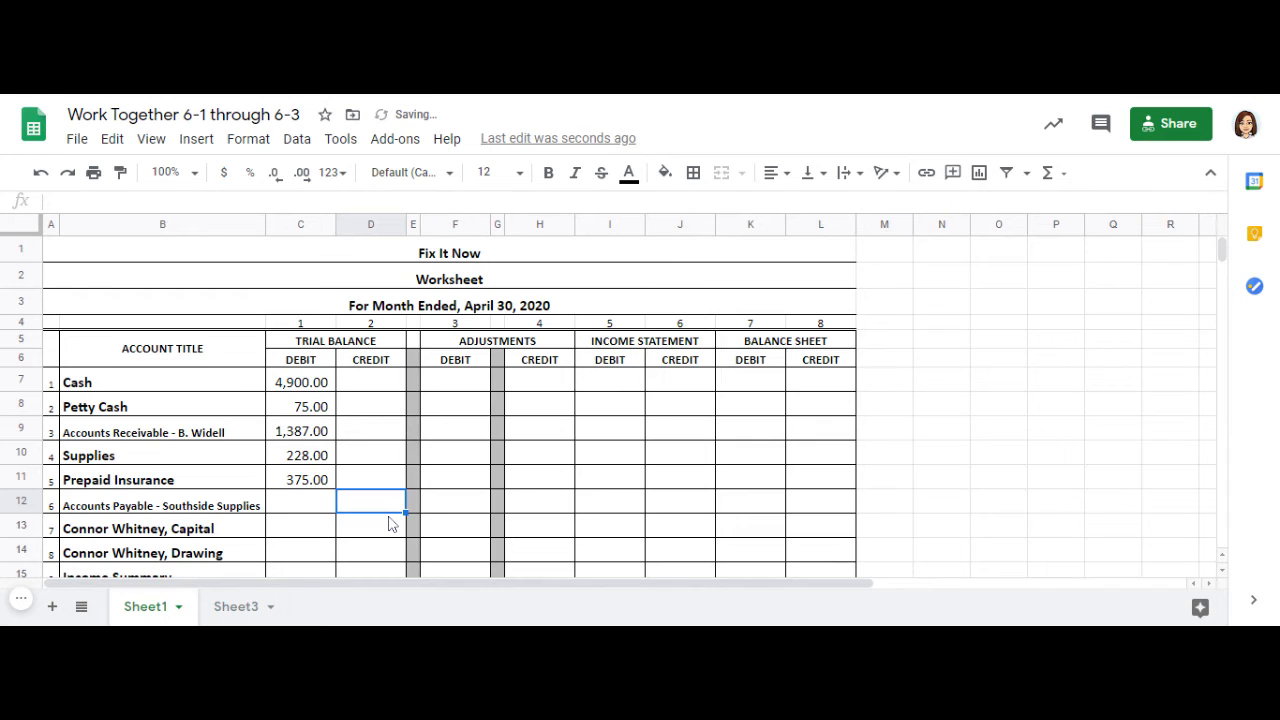
pyautogui.write('267')
pyautogui.press('Return')
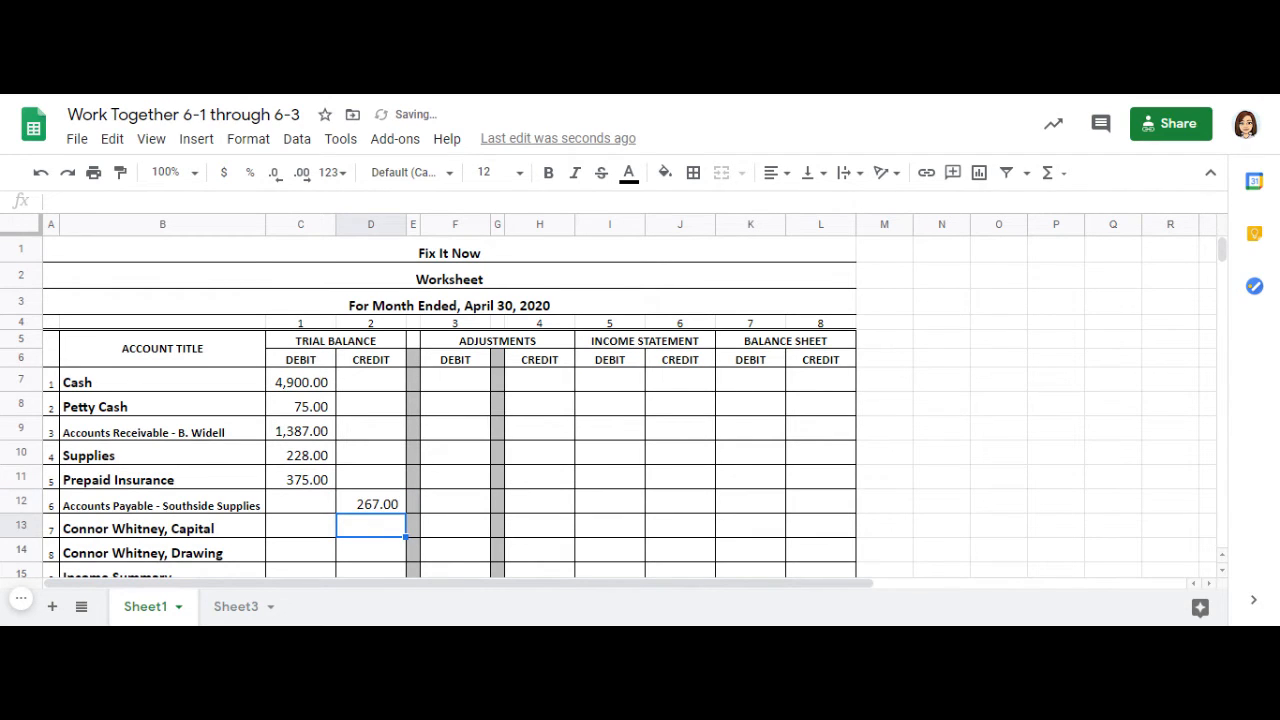
pyautogui.write('7443')
pyautogui.press('Return')
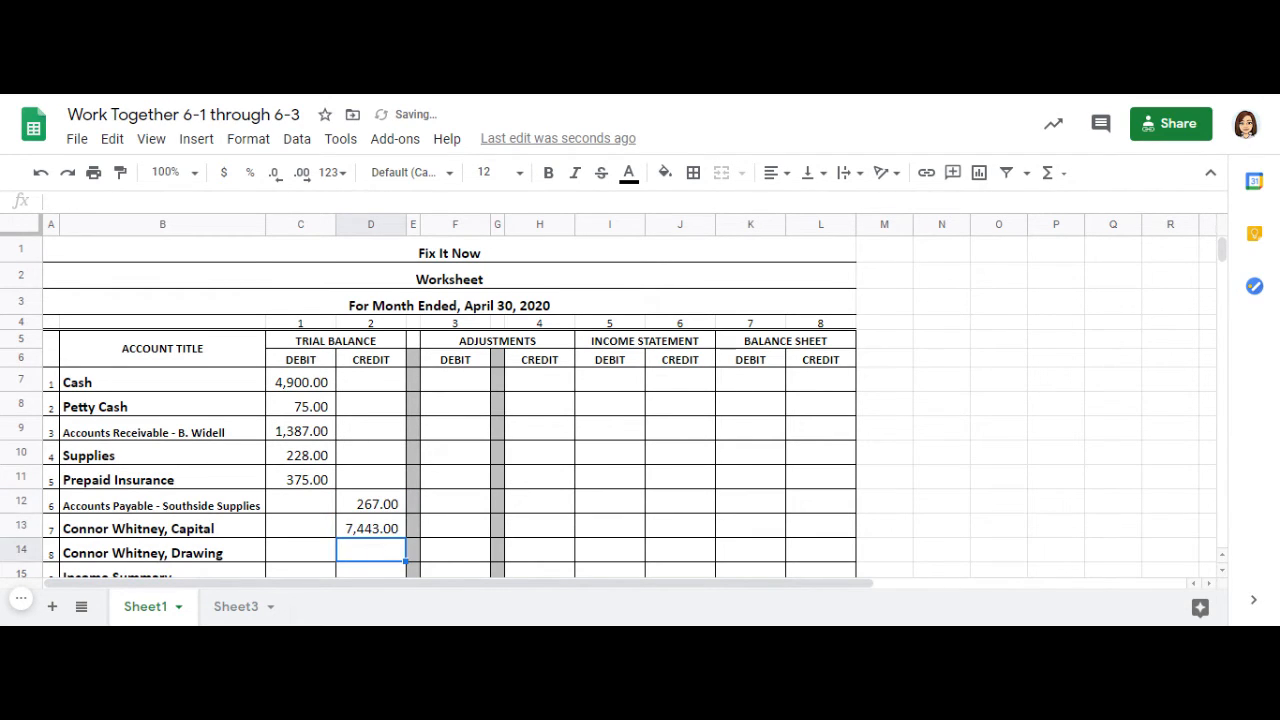
# Enter a Trial Balance debit of 1700 for the owner's Drawing account and a credit of 2160 for Sales.
pyautogui.click(307, 555)
pyautogui.write('1700')
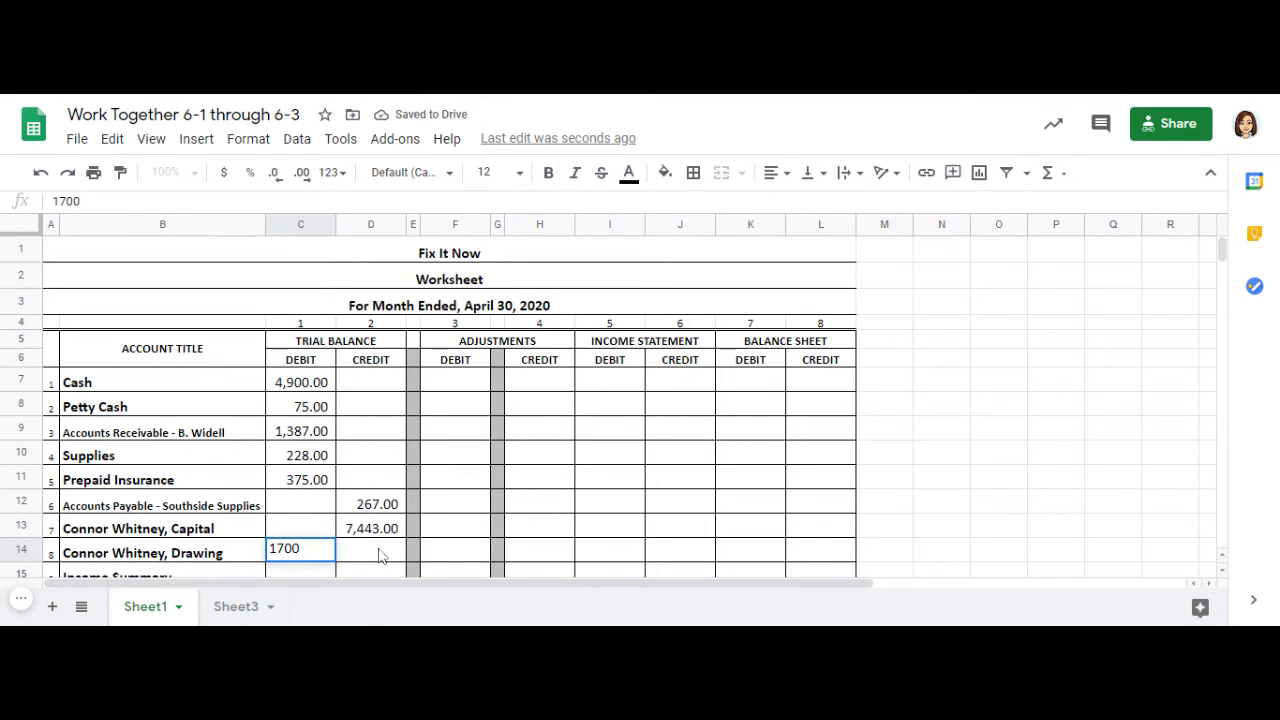
pyautogui.scroll(-1, 388, 545)
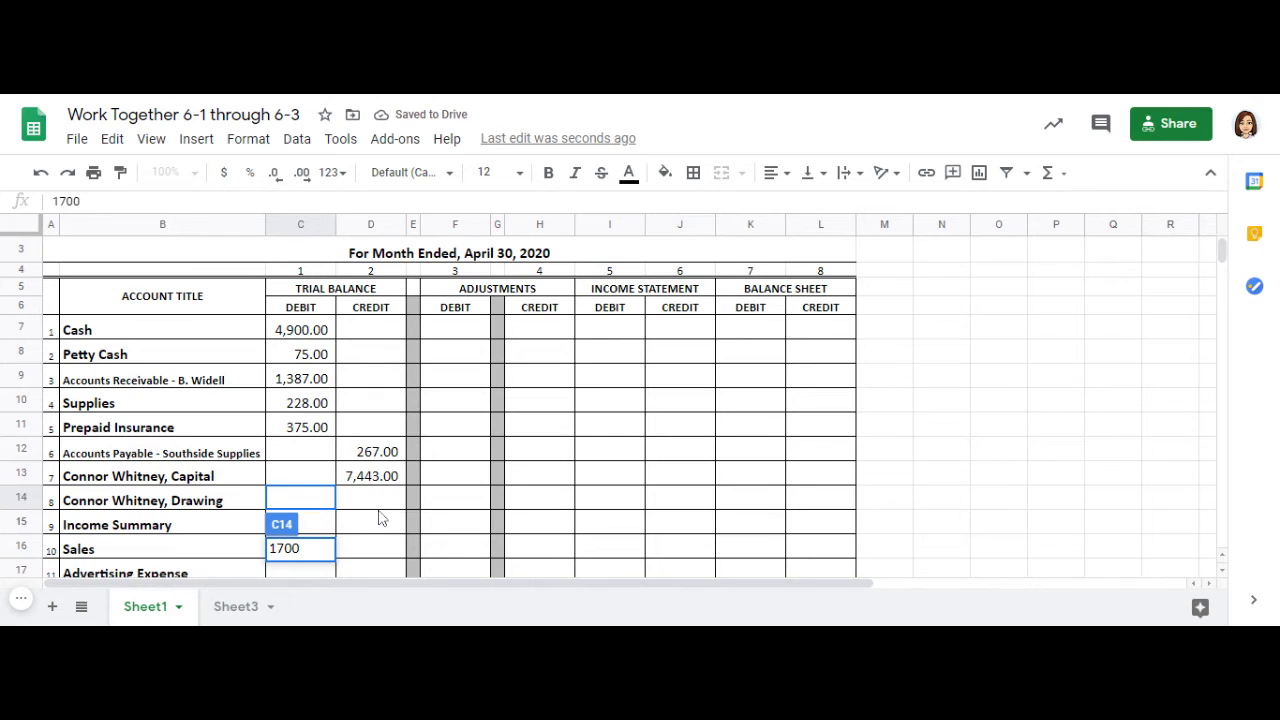
pyautogui.press('Return')
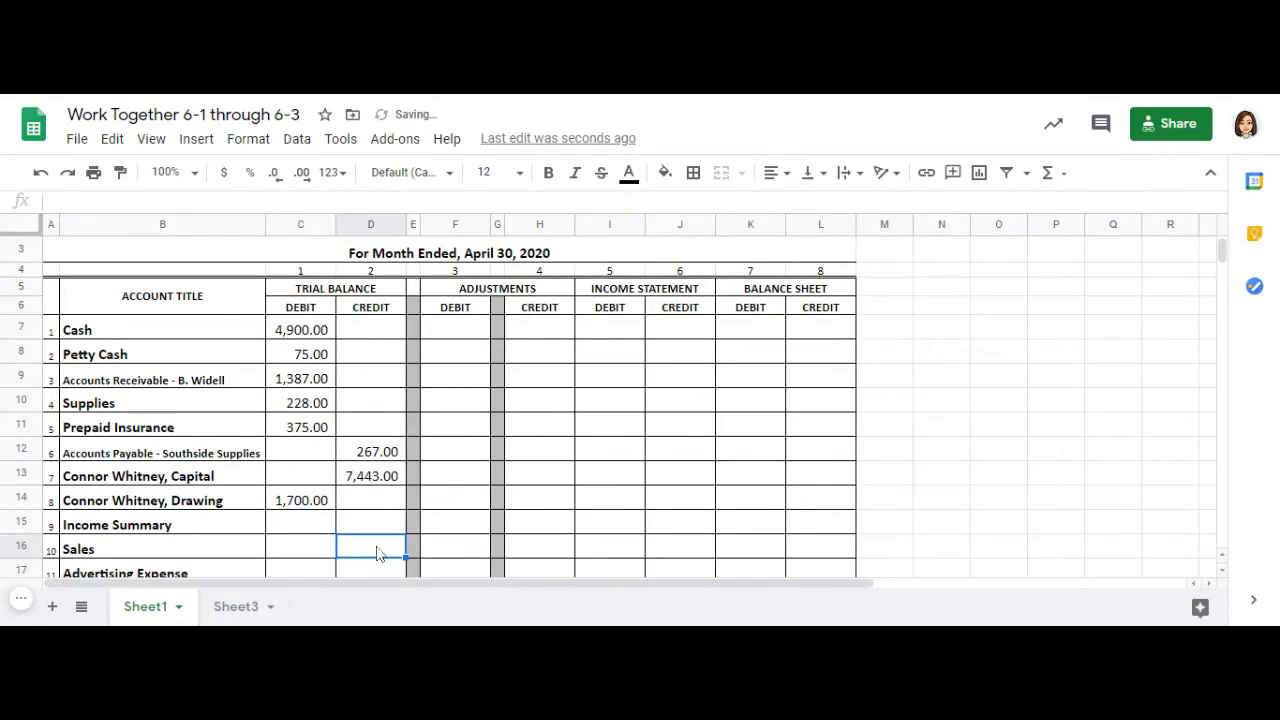
pyautogui.click(381, 549)
pyautogui.write('2160')
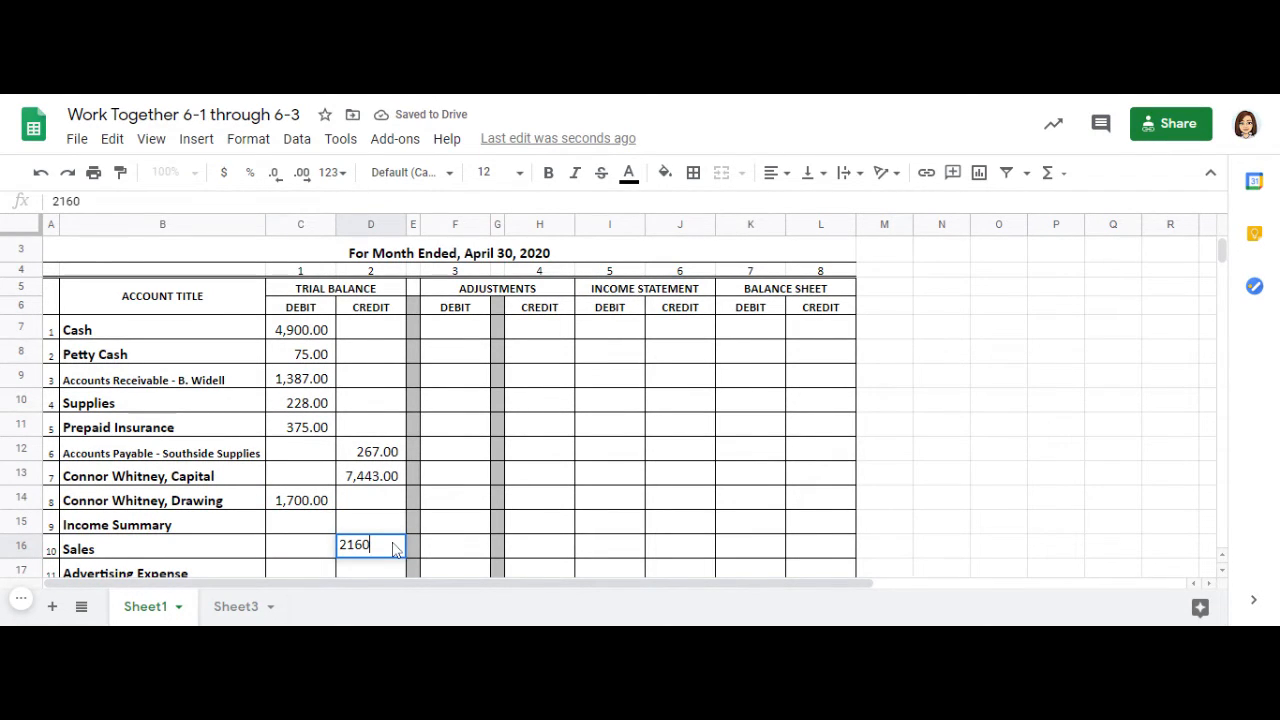
# Enter Trial Balance debits of 460 for Advertising Expense and 6 for Cash Short and Over.
pyautogui.click(320, 576)
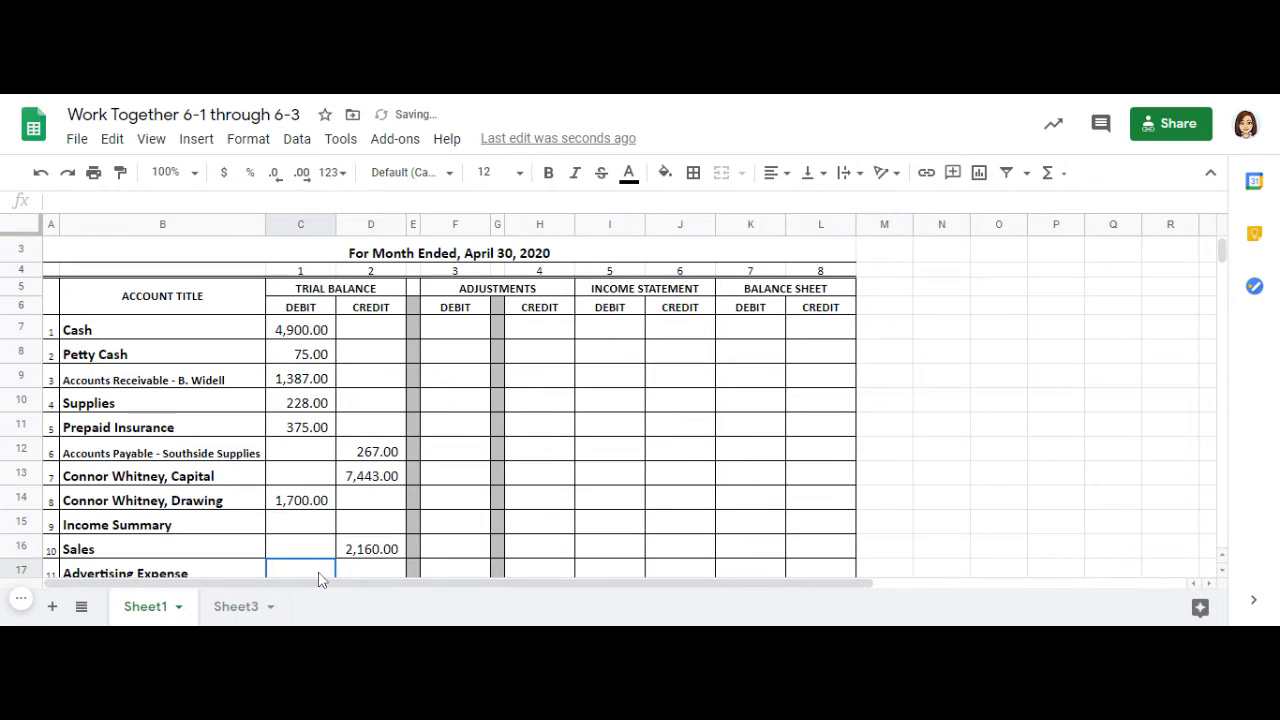
pyautogui.write('460')
pyautogui.press('Return')
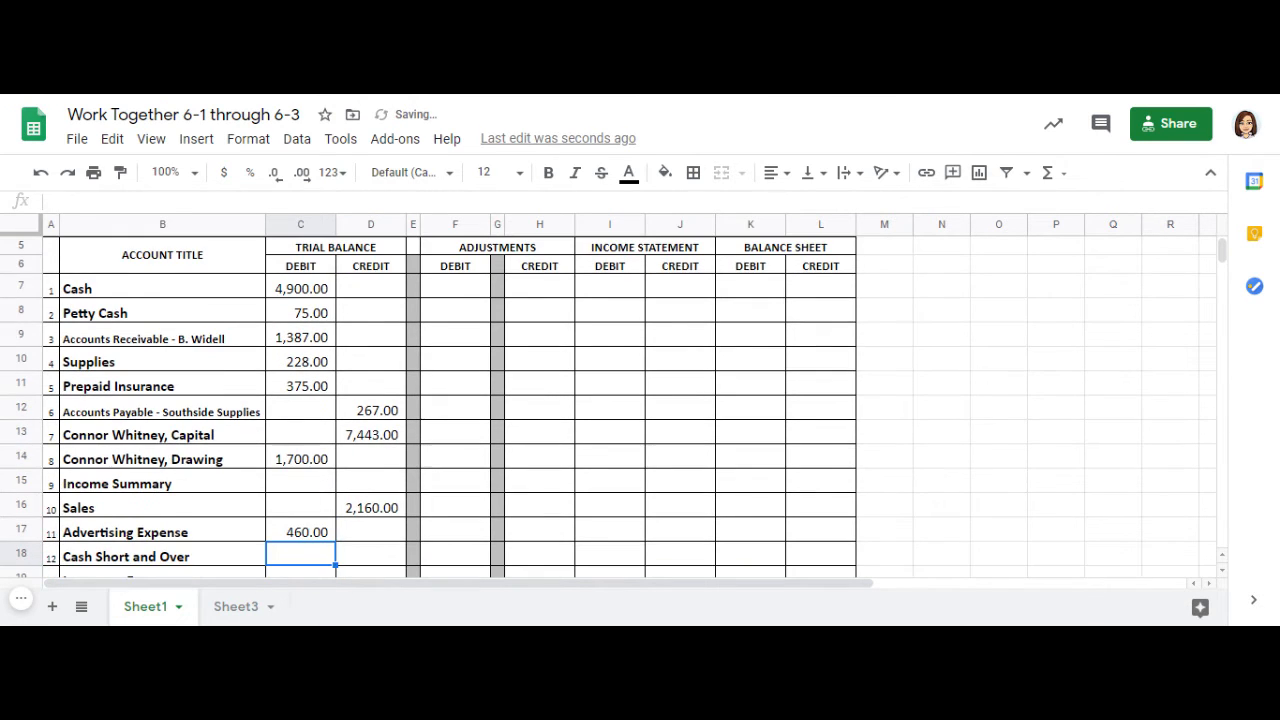
pyautogui.write('6')
pyautogui.press('Return')
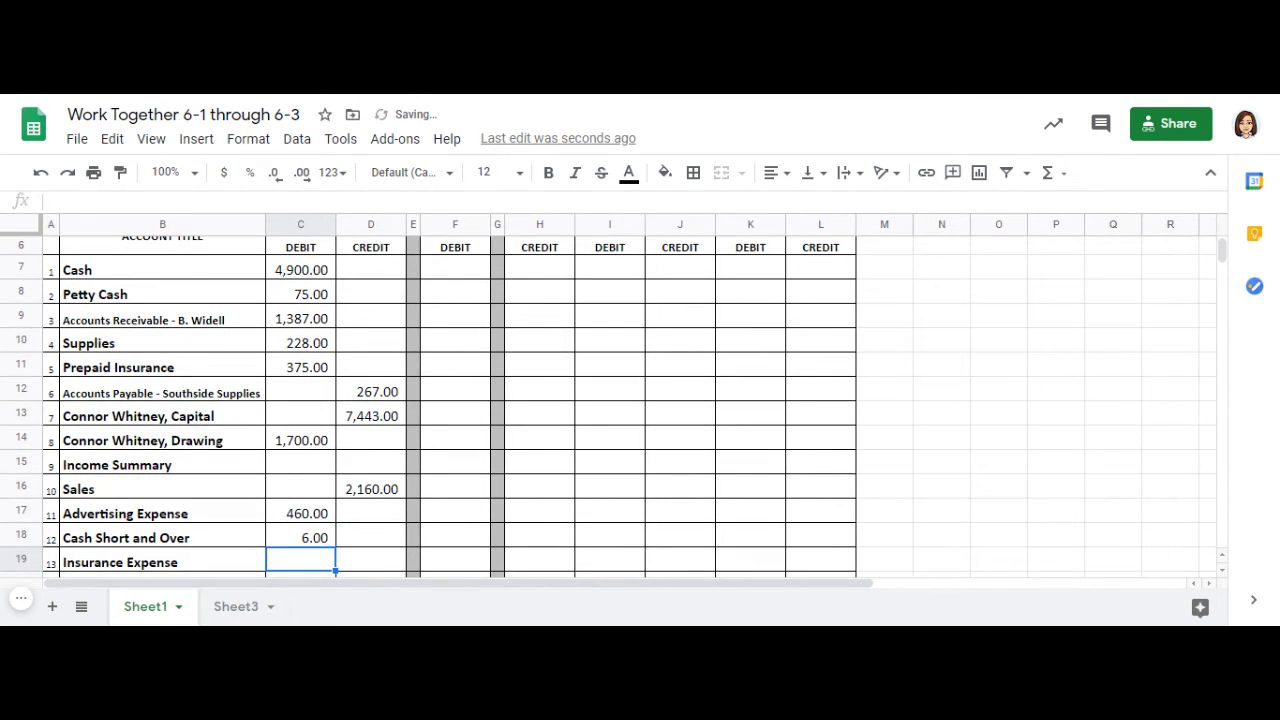
# Enter Trial Balance debits of 189 for Miscellaneous Expense and 500 for Utilities Expense, leaving Insurance Expense and Supplies Expense blank.
pyautogui.press('Return')
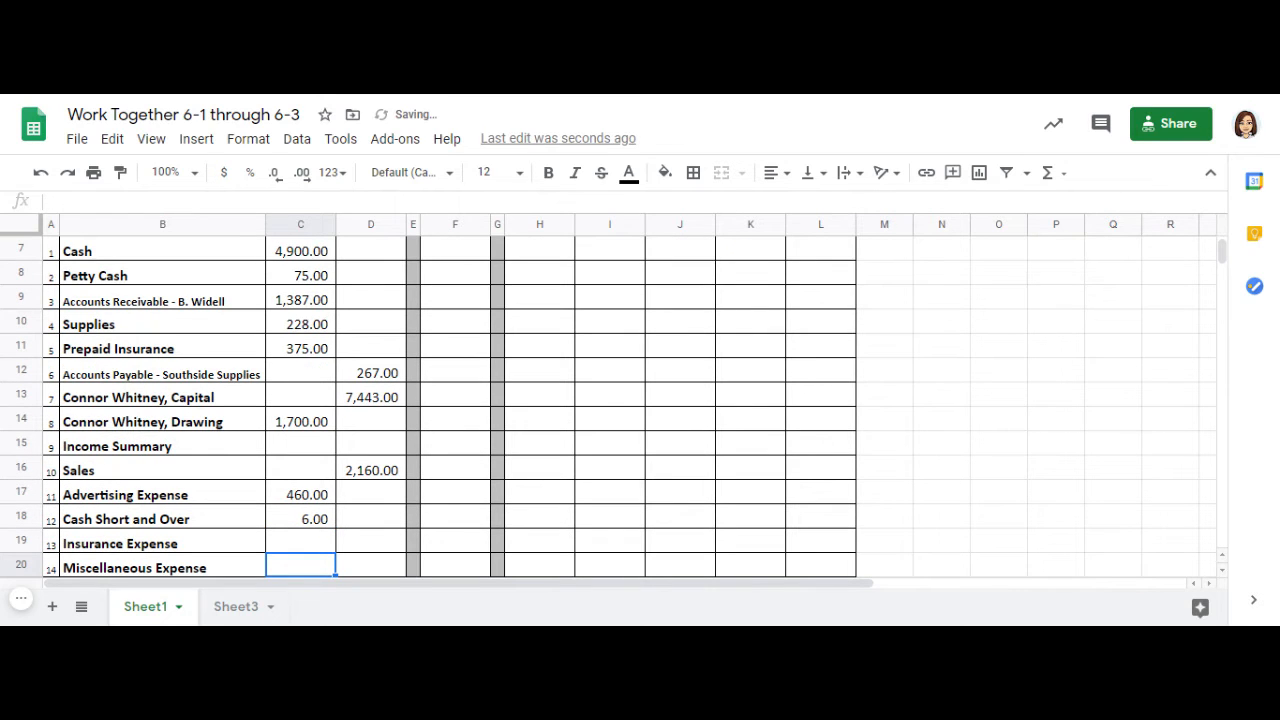
pyautogui.write('189')
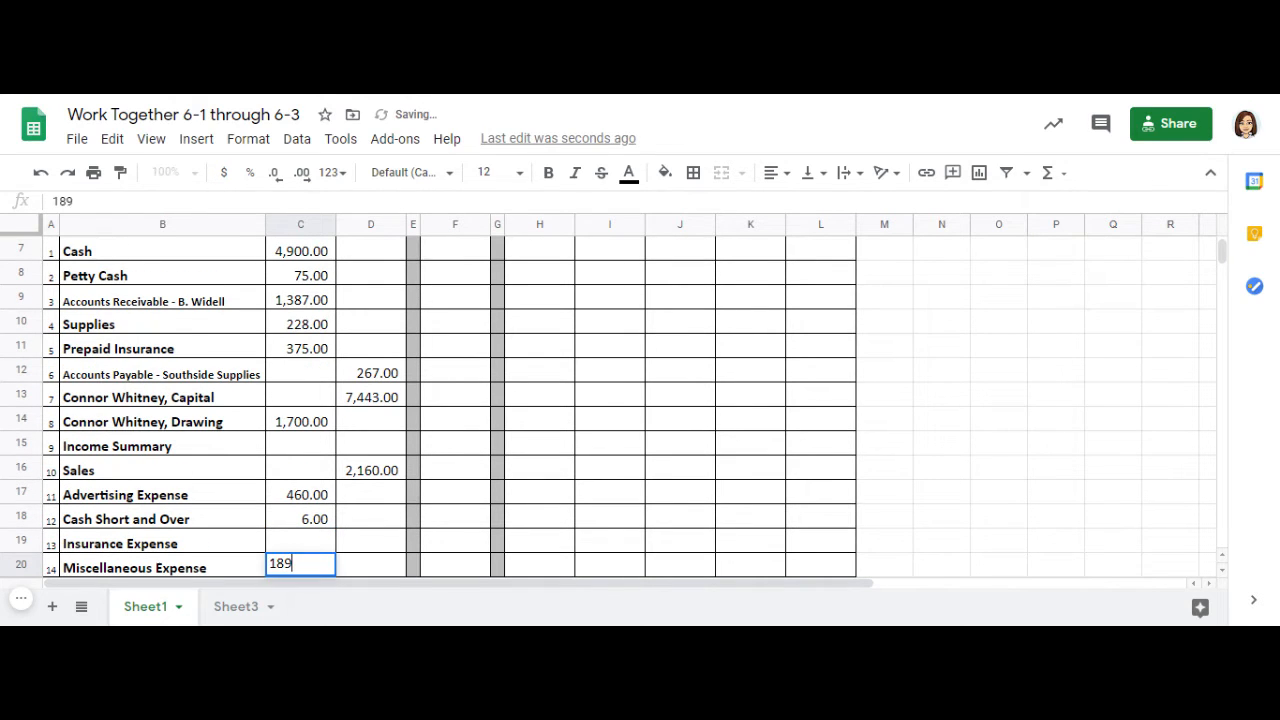
pyautogui.press('Return')
pyautogui.press('Down')
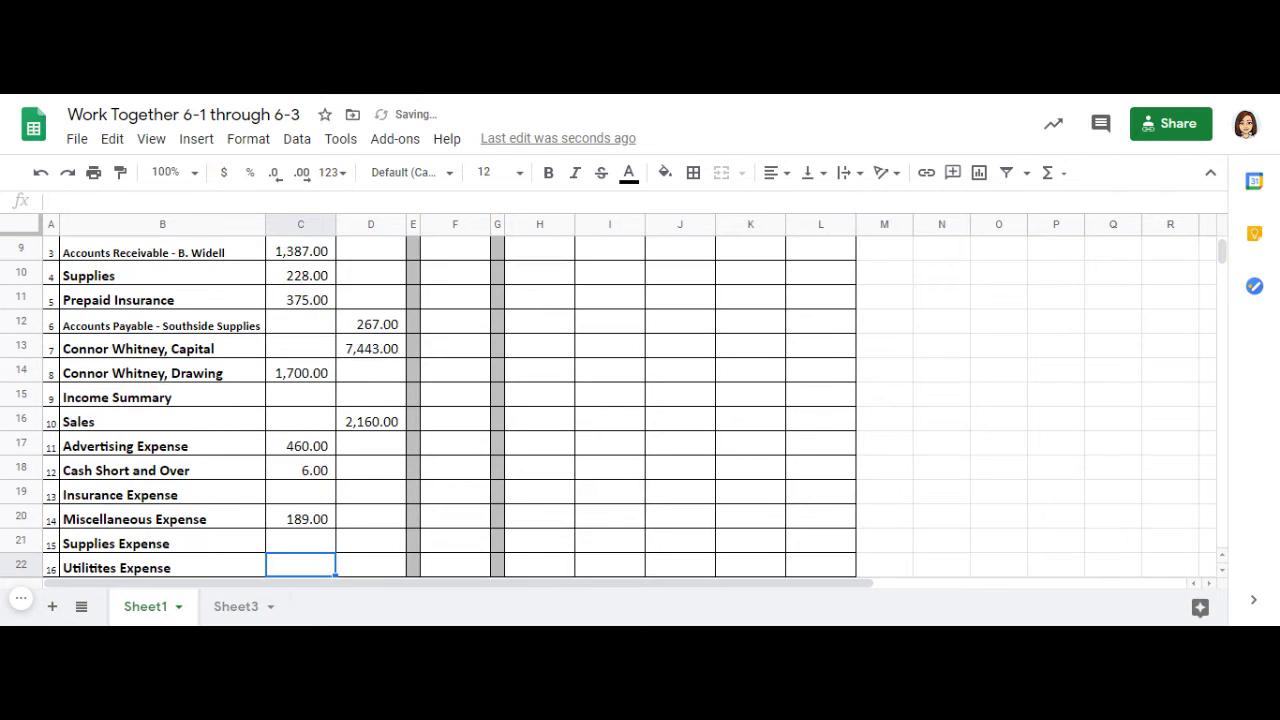
pyautogui.write('500')
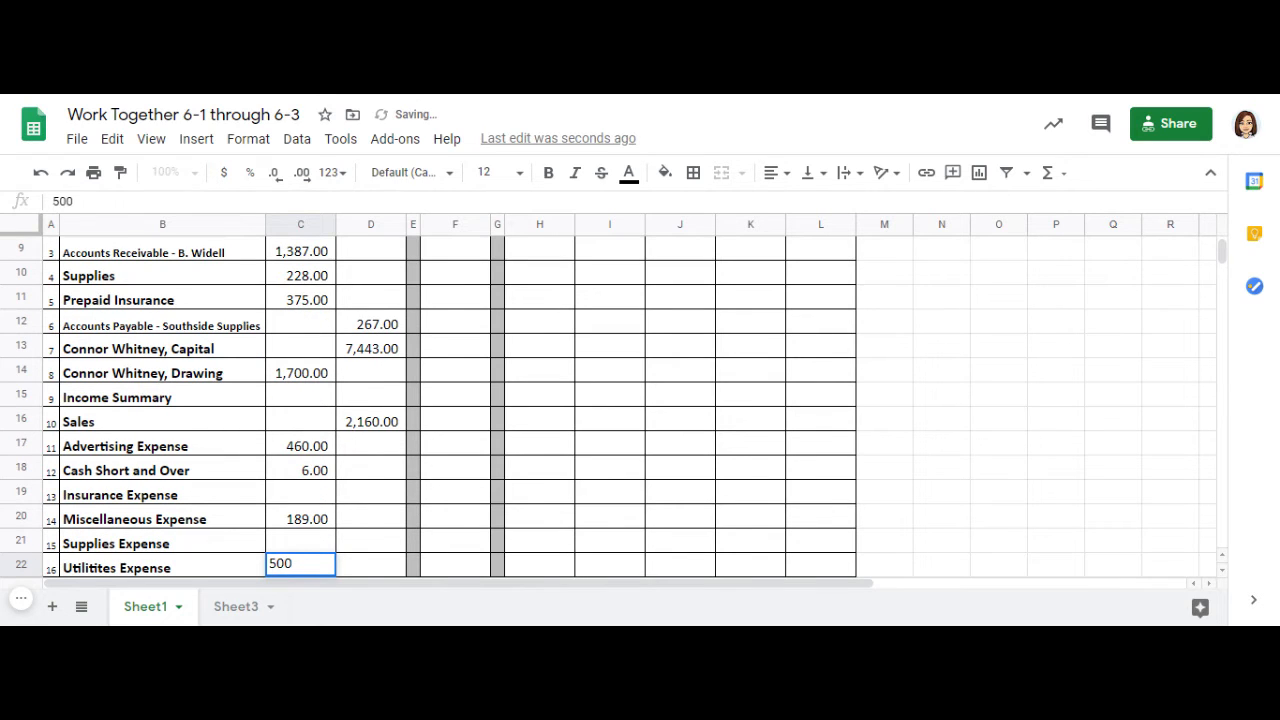
# Correct the Trial Balance debit for Utilities Expense to 550.
pyautogui.press('BackSpace')
pyautogui.write('50')
pyautogui.press('Return')
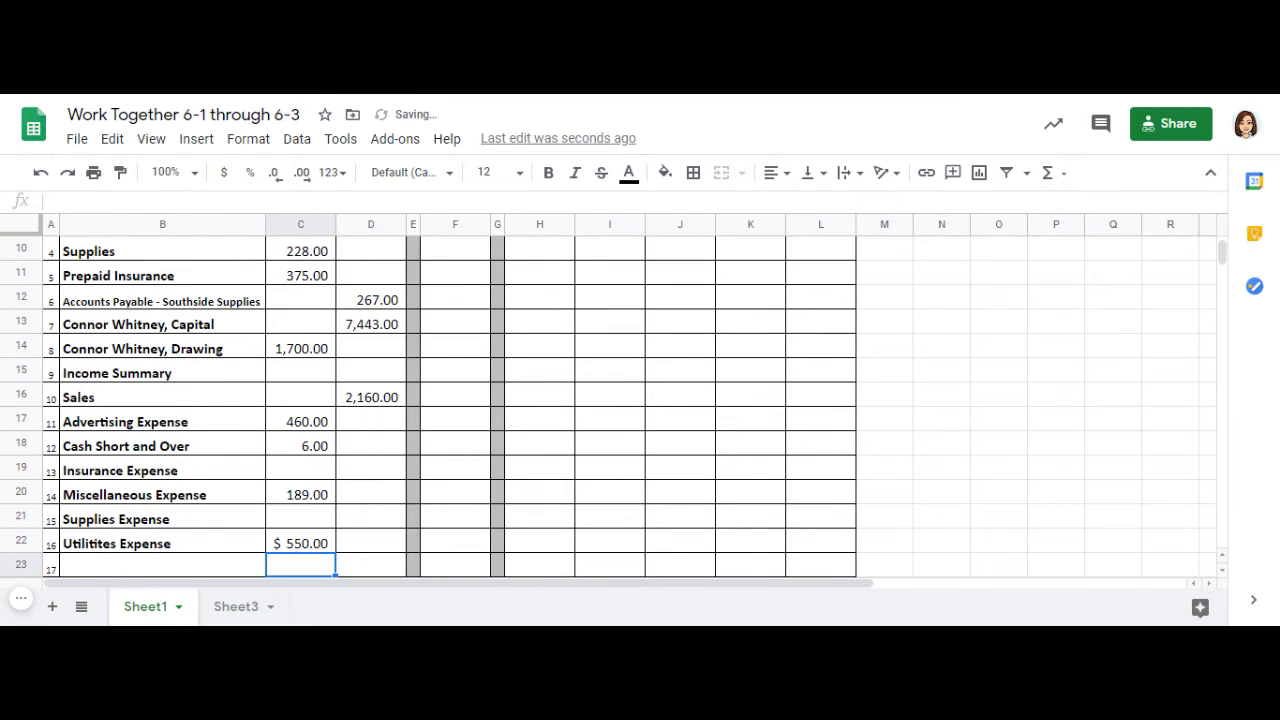
pyautogui.scroll(-3, 880, 457)
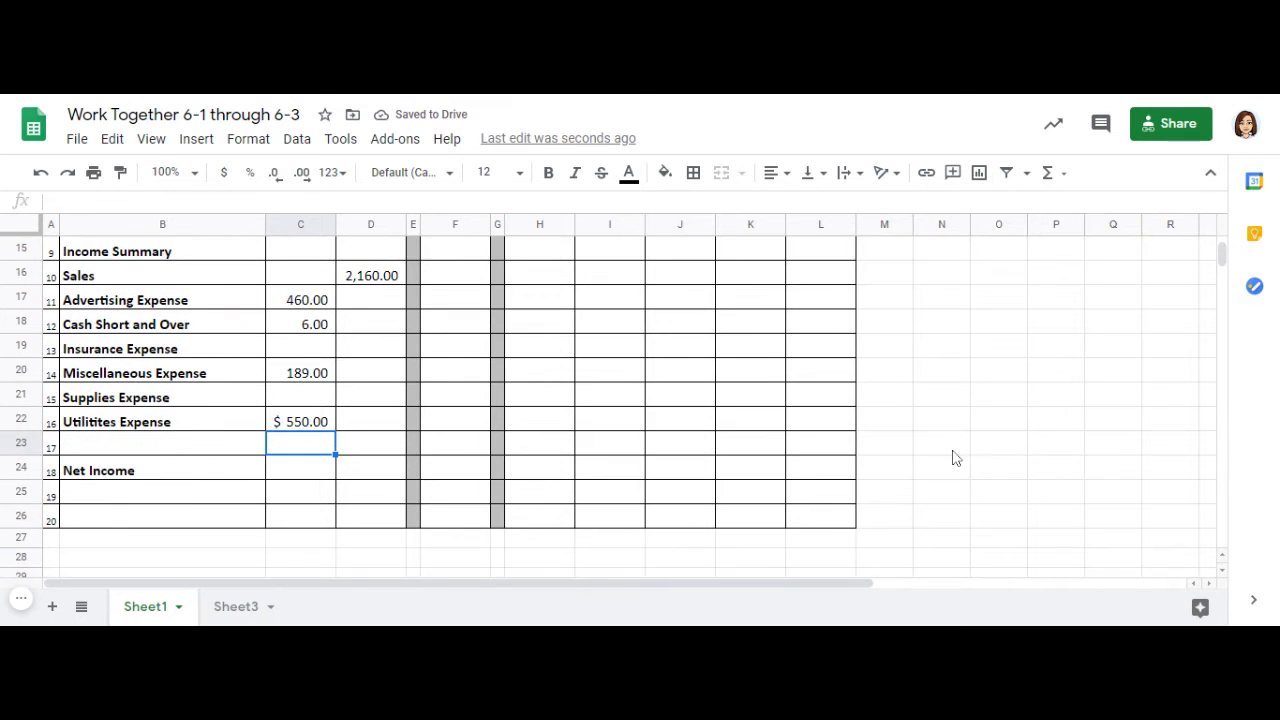
pyautogui.click(296, 424)
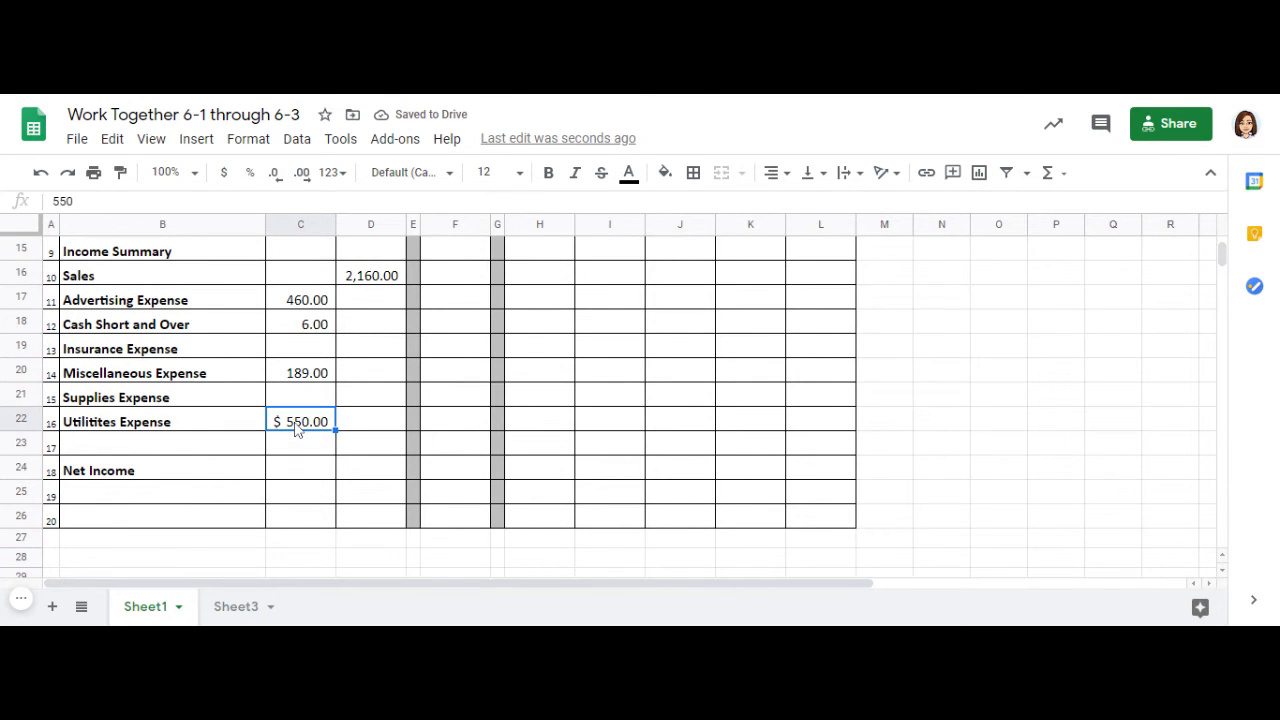
# Total the Trial Balance debits in the Net Income row, cell C24, with a SUM of C7:C22.
pyautogui.click(296, 478)
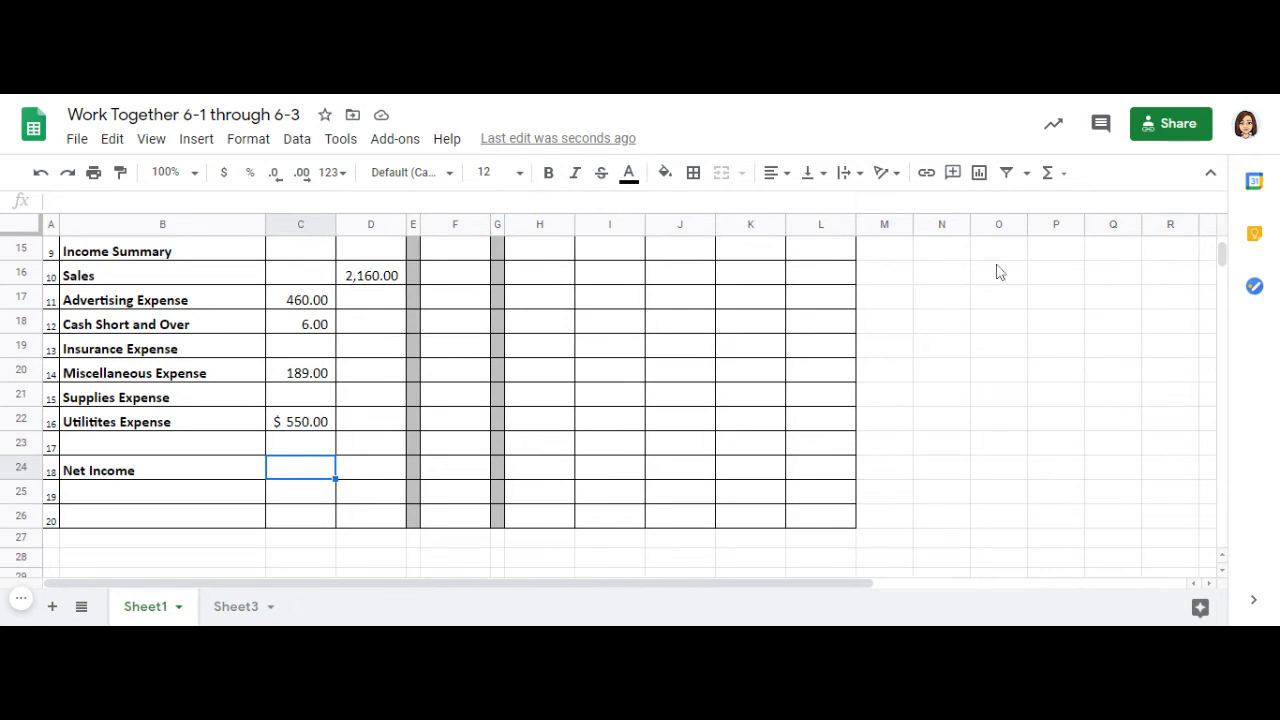
pyautogui.click(1063, 180)
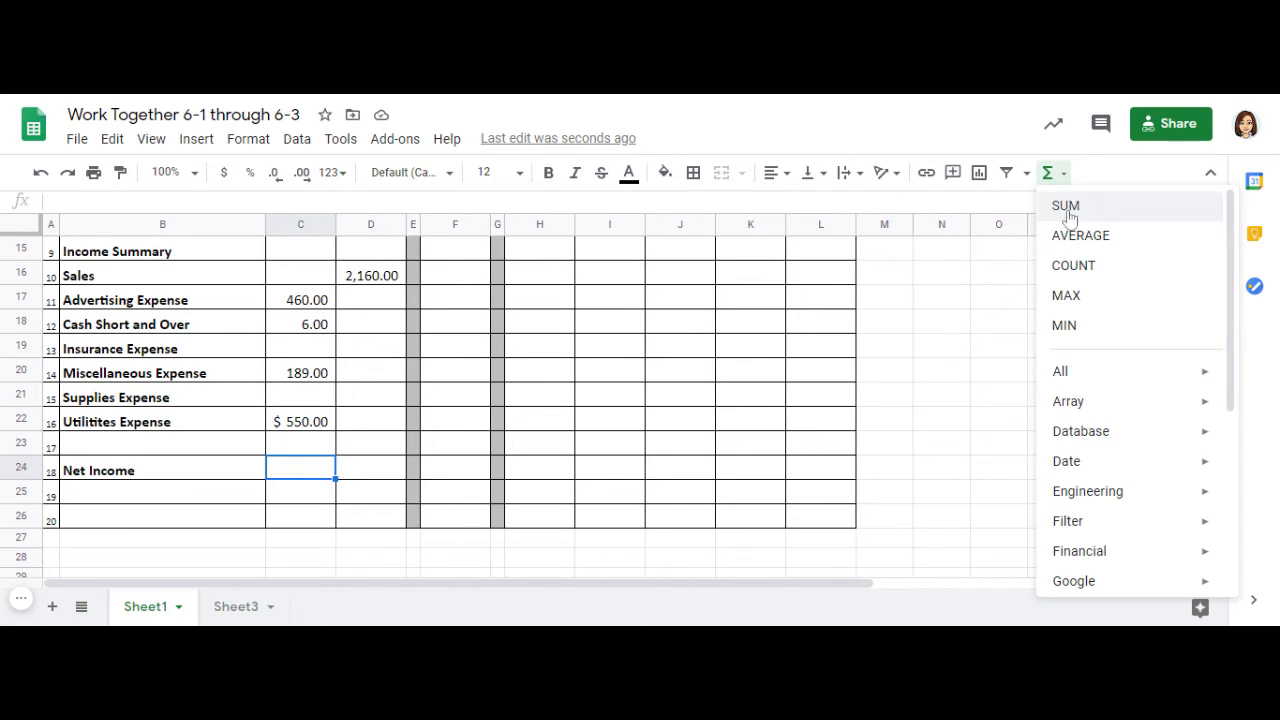
pyautogui.click(1067, 210)
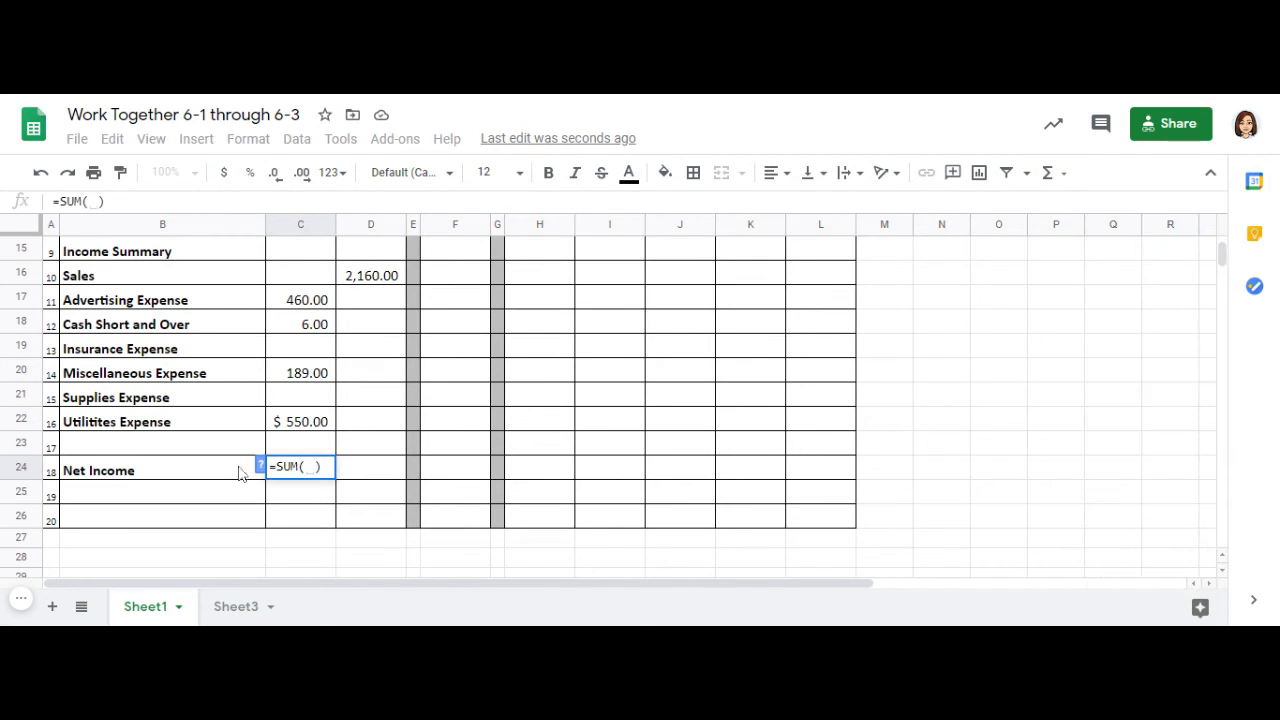
pyautogui.moveTo(309, 433); pyautogui.dragTo(302, 290)
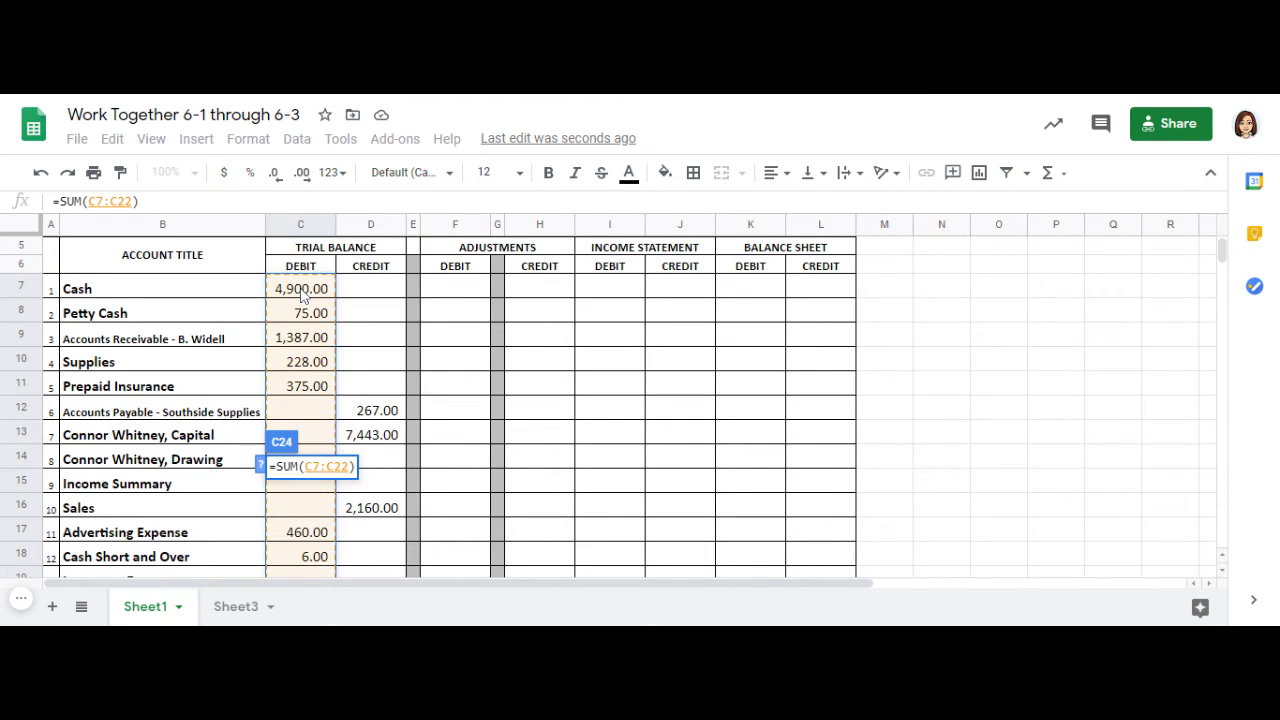
pyautogui.press('Return')
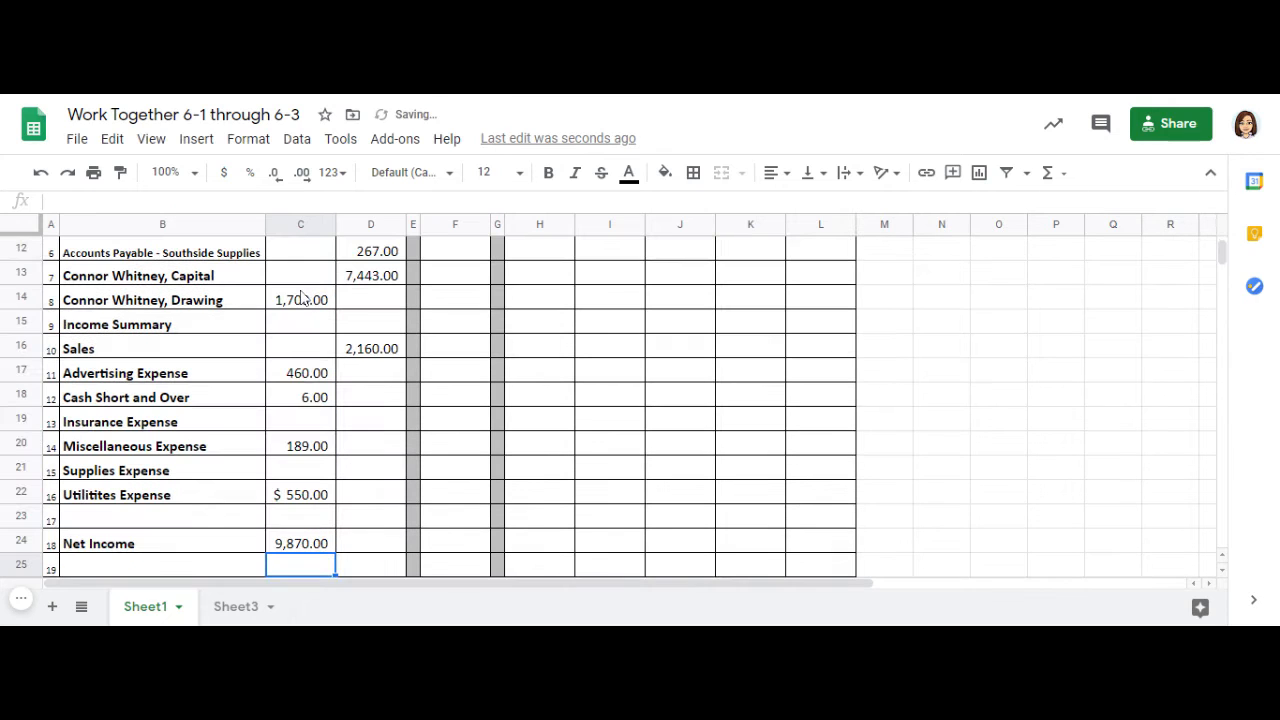
# Fill the debit total formula from C24 across to D24 to total the Trial Balance credits.
pyautogui.click(320, 550)
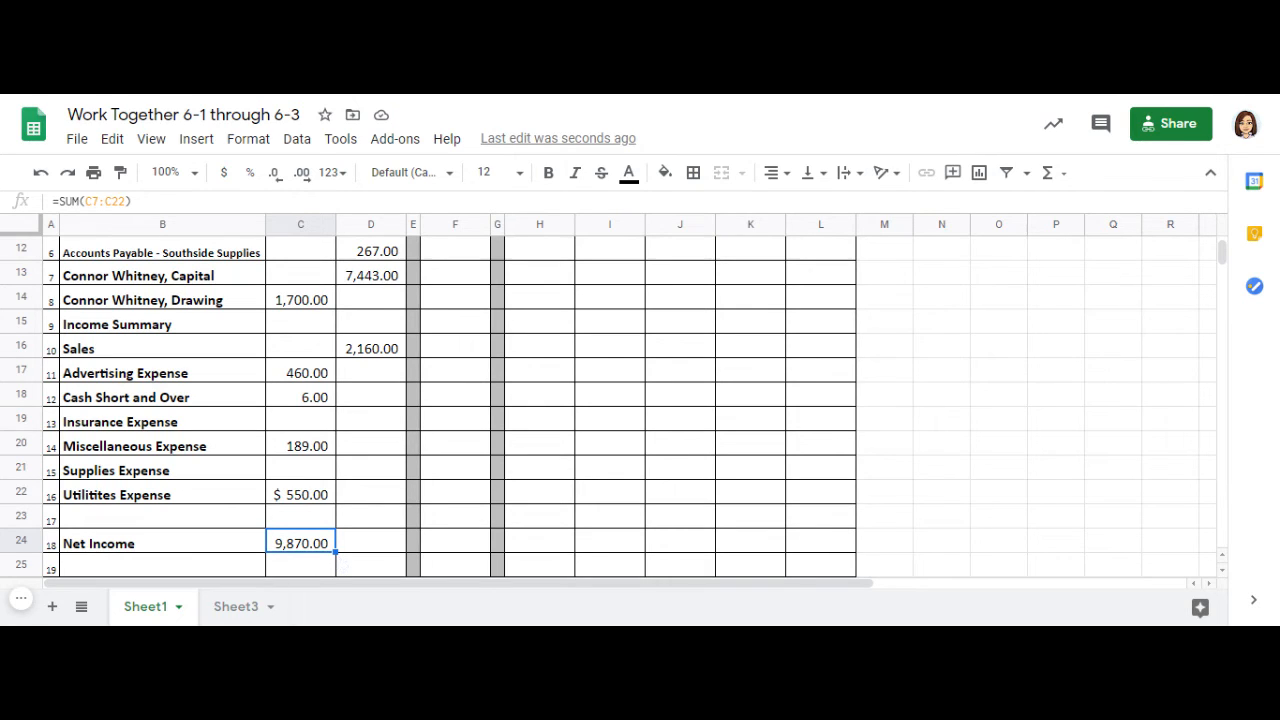
pyautogui.moveTo(336, 552); pyautogui.dragTo(380, 545)
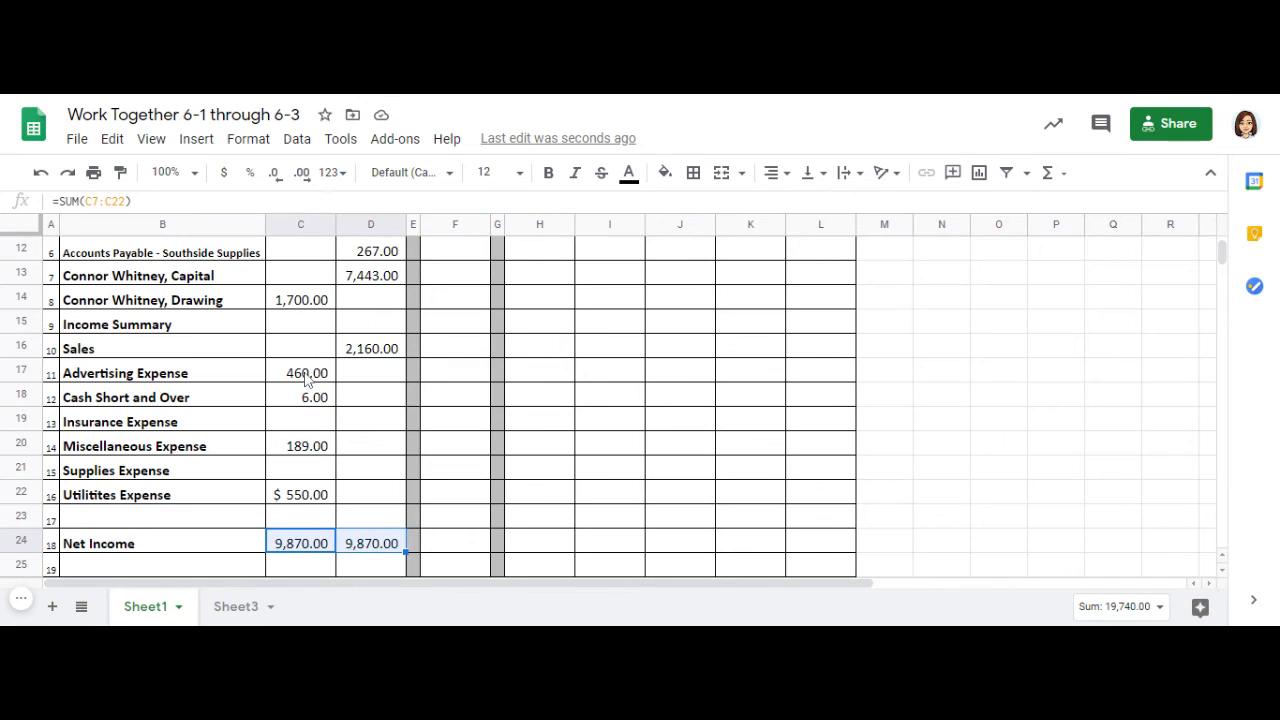
pyautogui.click(1015, 438)
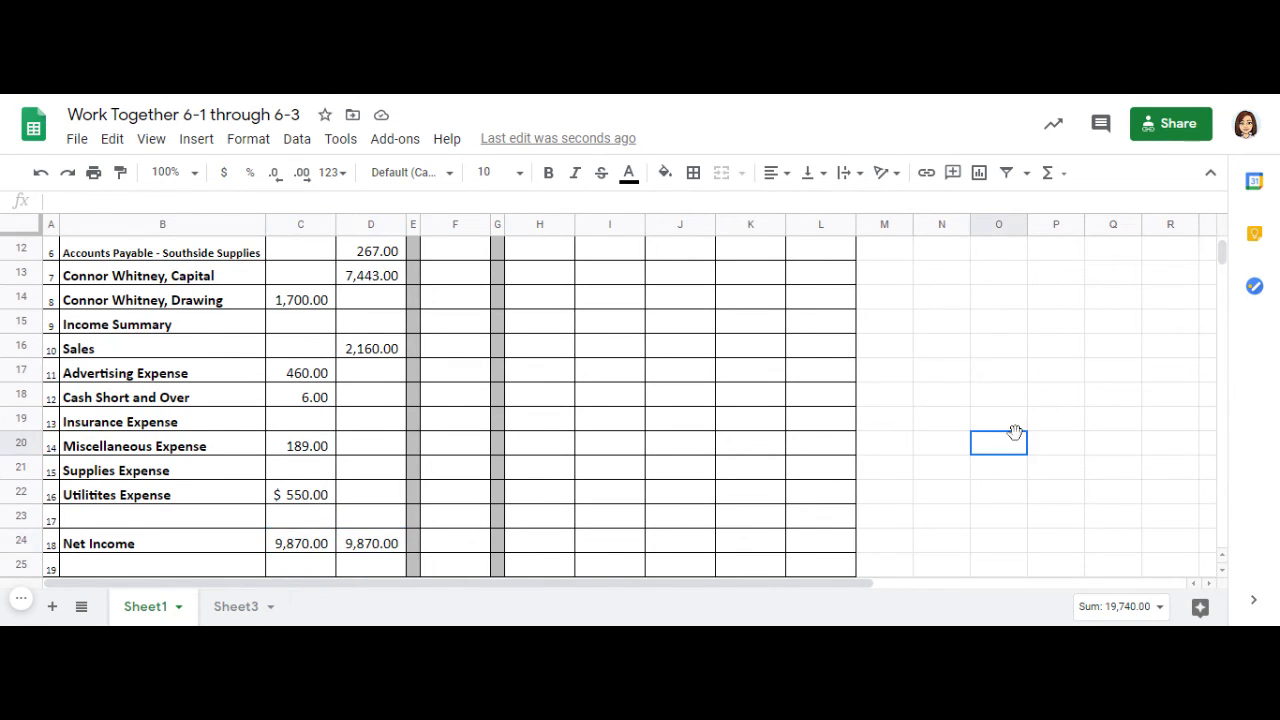
# Add a thick solid bottom border under the Utilities Expense debit and credit cells, C22:D22, of the Trial Balance.
pyautogui.scroll(-2, 1021, 427)
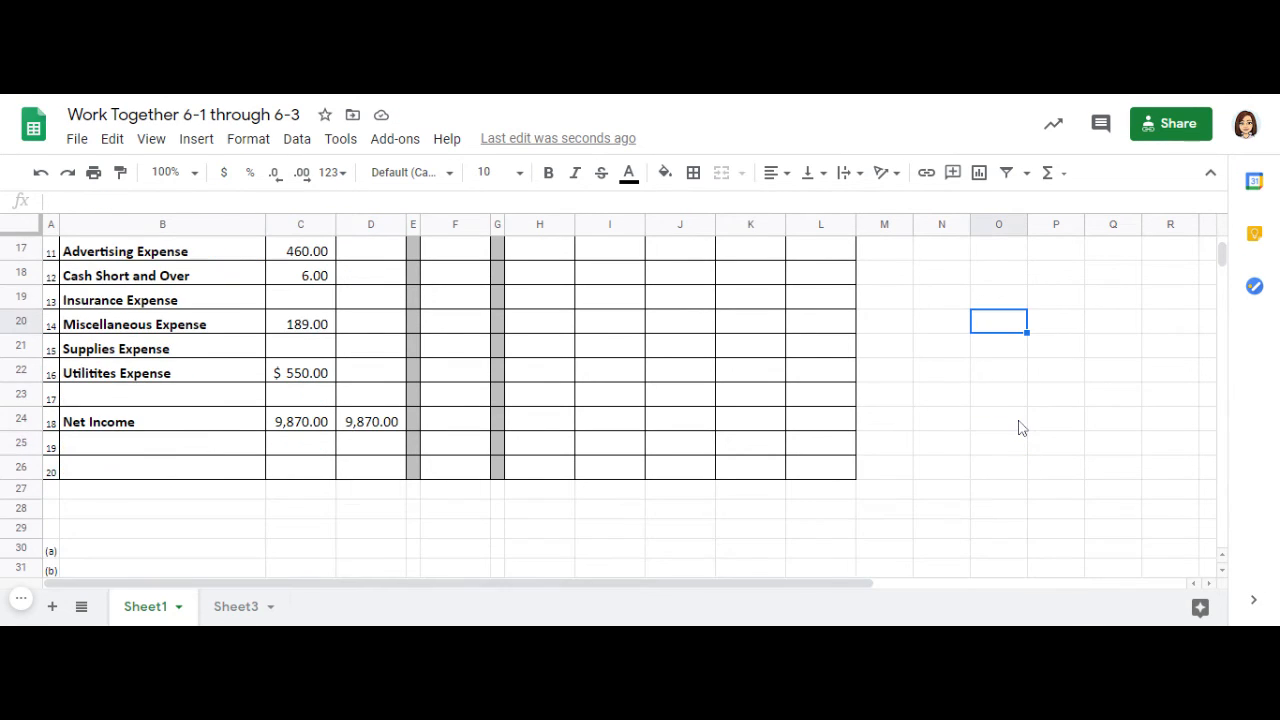
pyautogui.click(295, 383)
pyautogui.moveTo(298, 380); pyautogui.dragTo(377, 384)
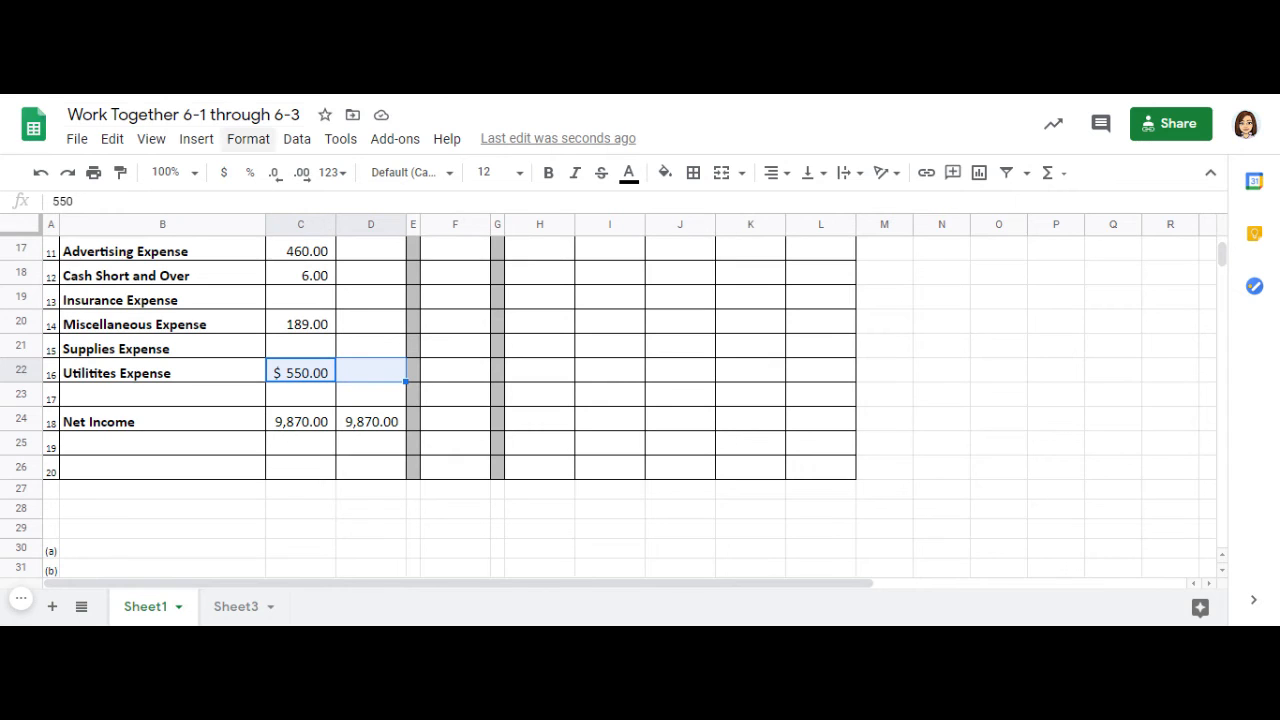
pyautogui.click(693, 175)
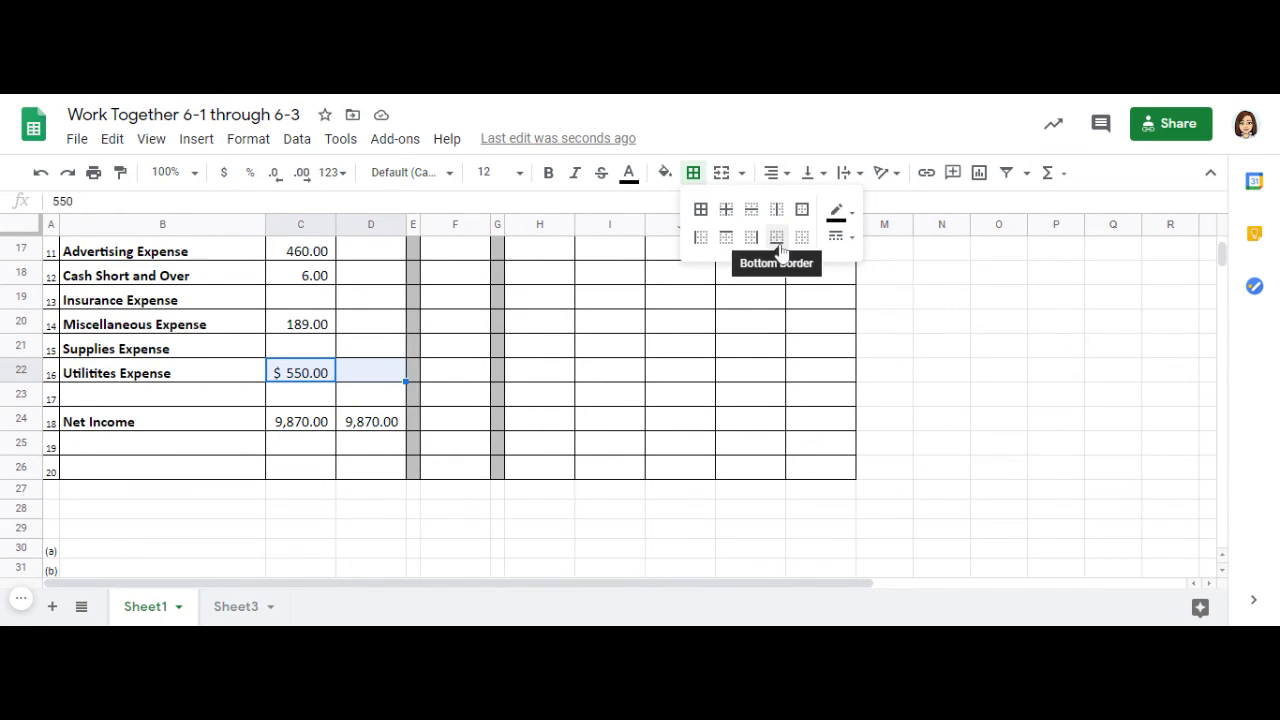
pyautogui.click(838, 212)
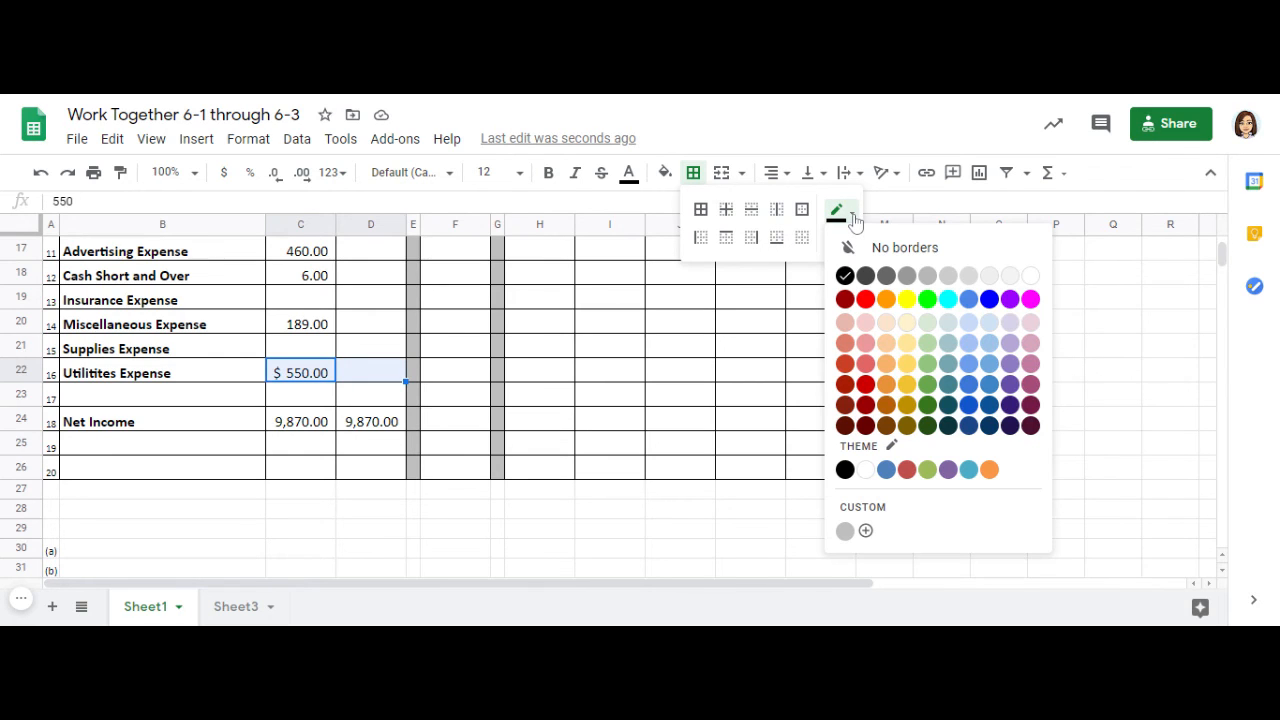
pyautogui.click(846, 215)
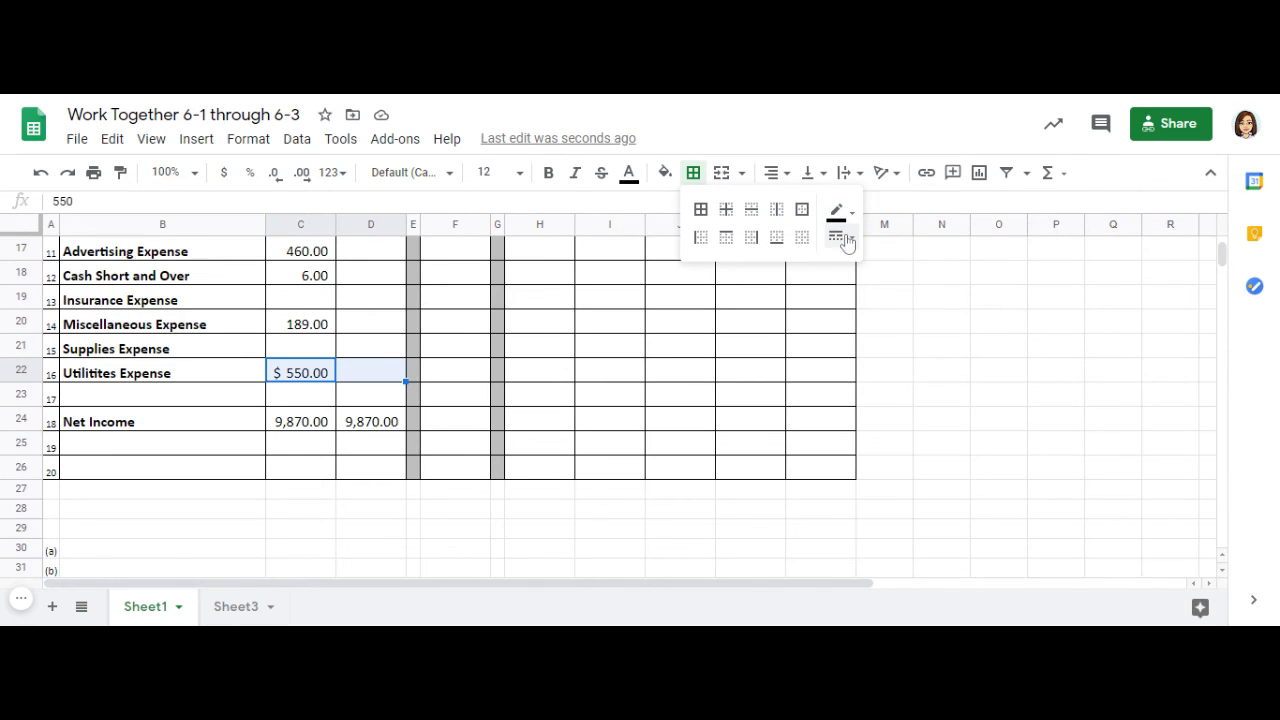
pyautogui.click(845, 240)
pyautogui.click(895, 318)
pyautogui.click(777, 246)
pyautogui.click(500, 532)
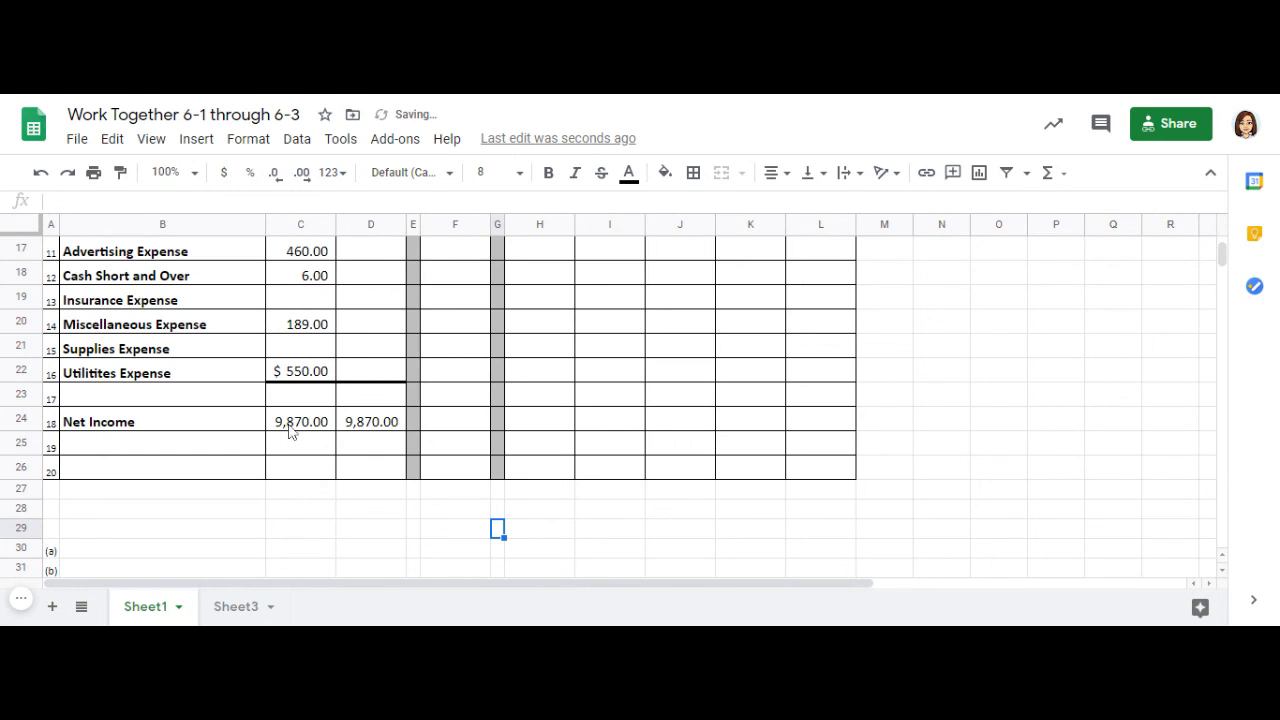
# Add a double-line bottom border under the Trial Balance totals in C24:D24.
pyautogui.moveTo(297, 422); pyautogui.dragTo(371, 428)
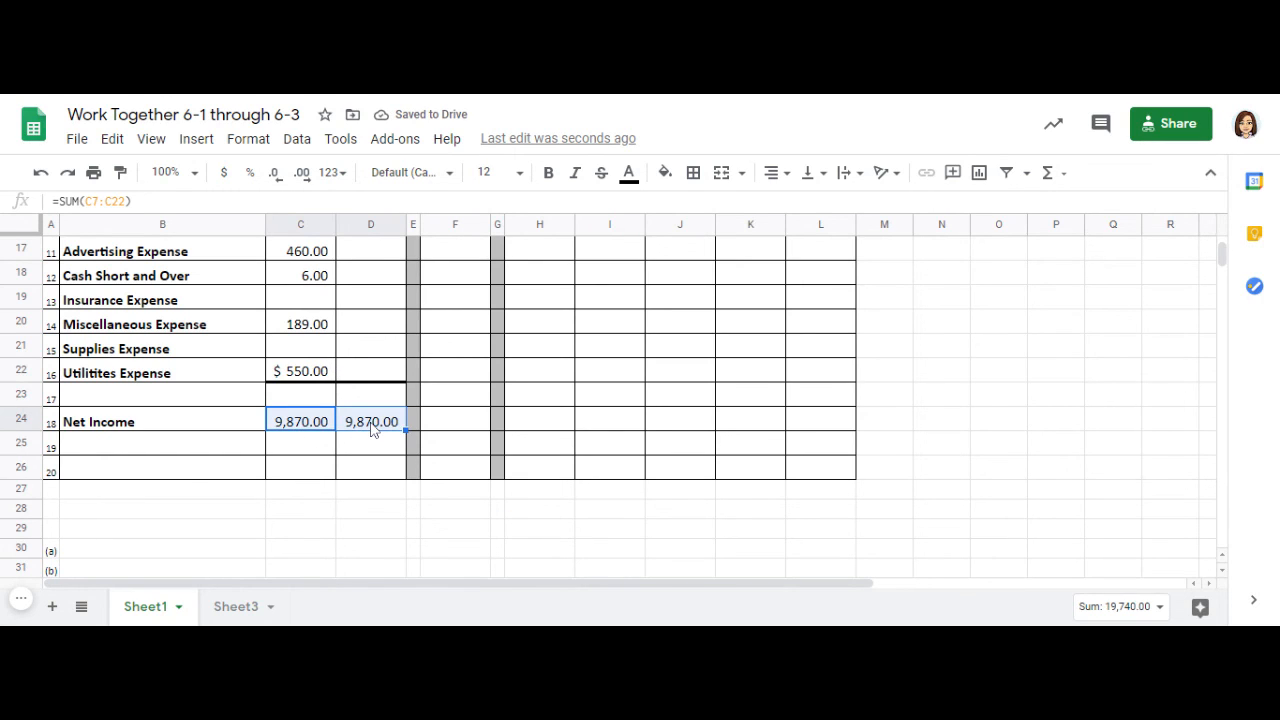
pyautogui.click(693, 172)
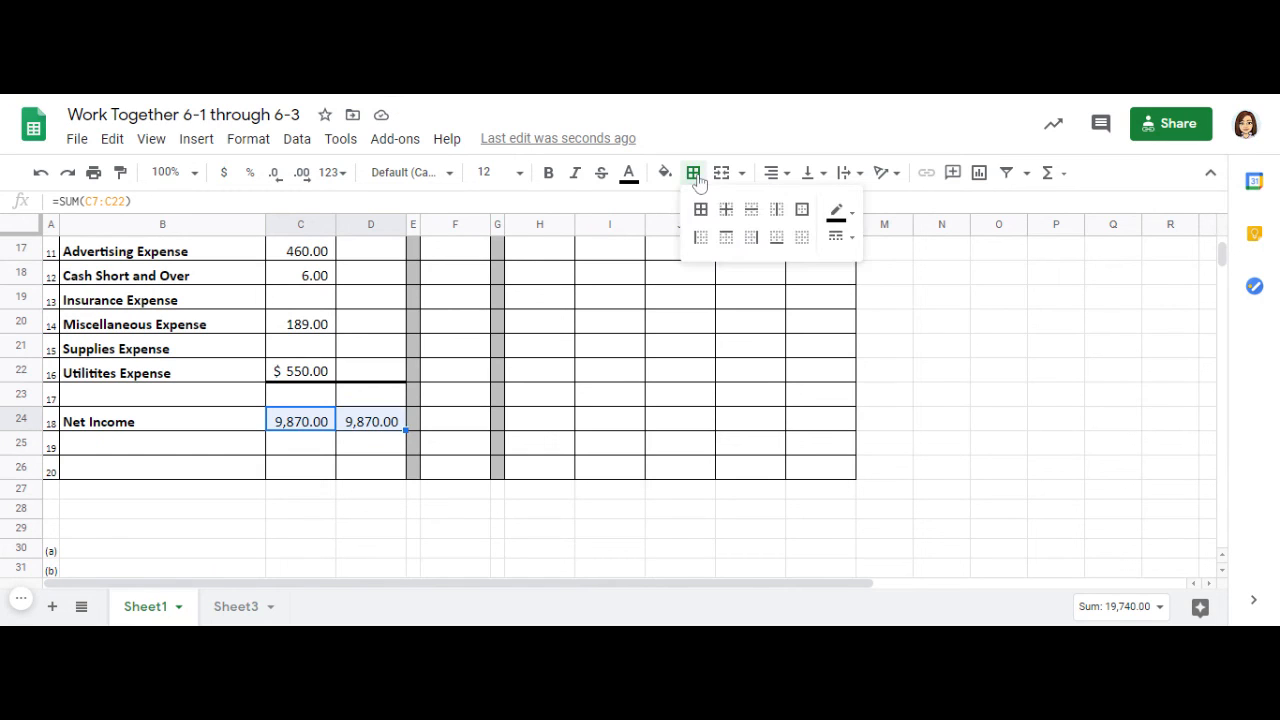
pyautogui.click(846, 242)
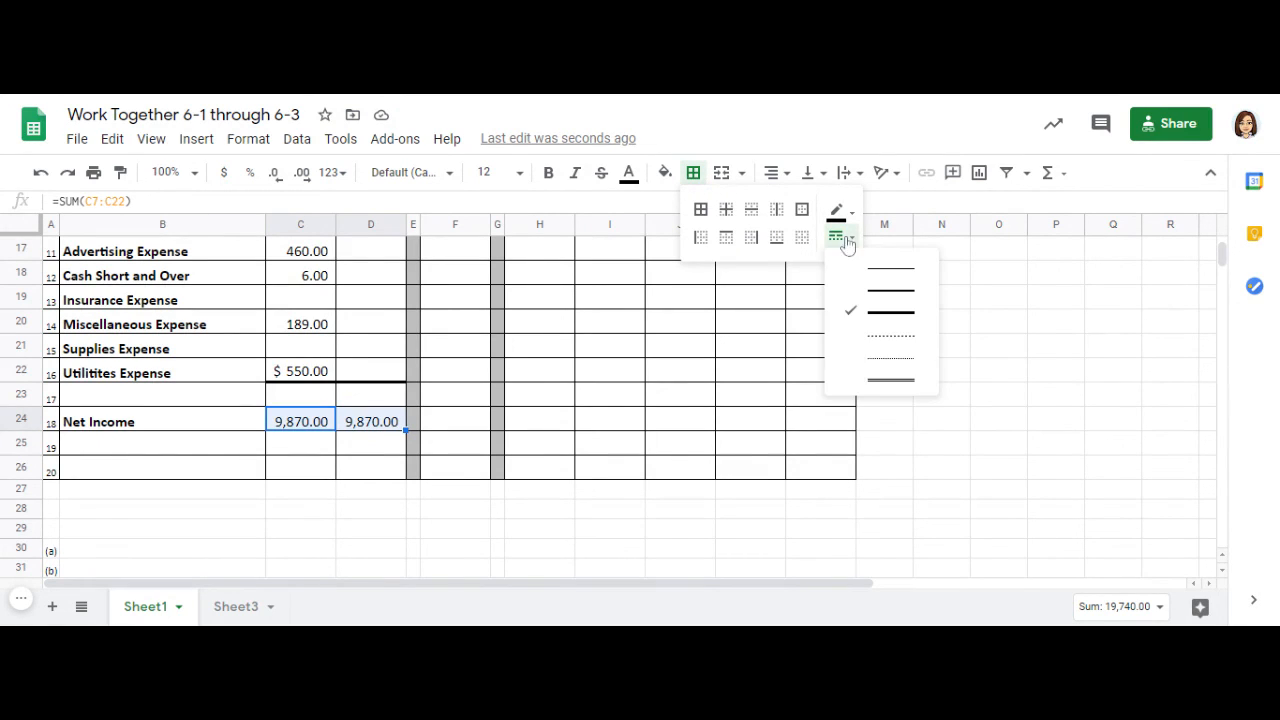
pyautogui.click(910, 382)
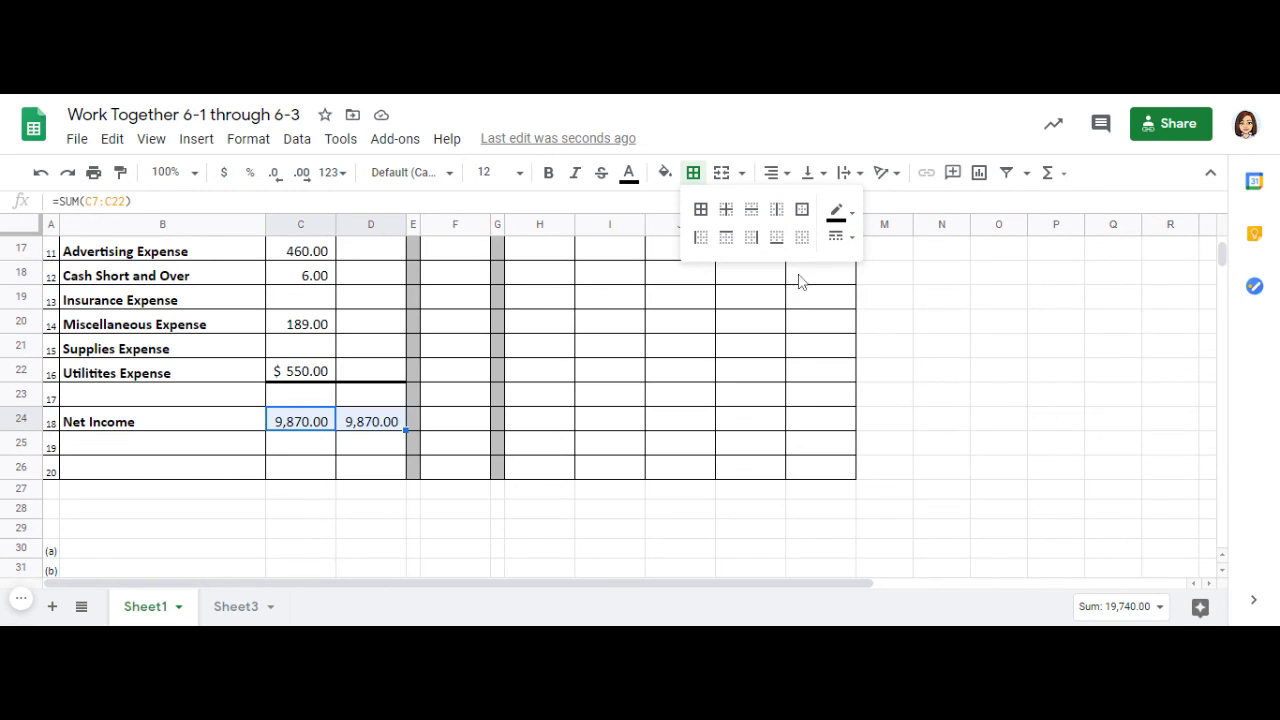
pyautogui.click(776, 240)
pyautogui.click(542, 550)
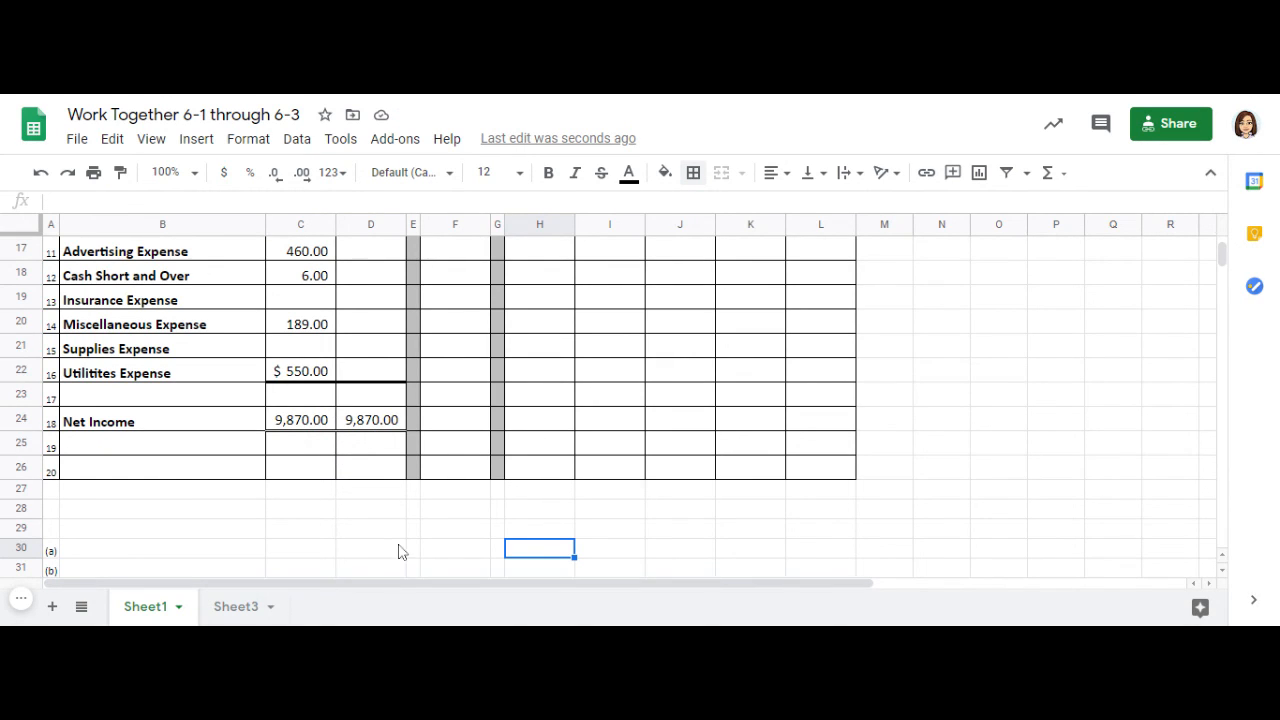
pyautogui.scroll(4, 350, 482)
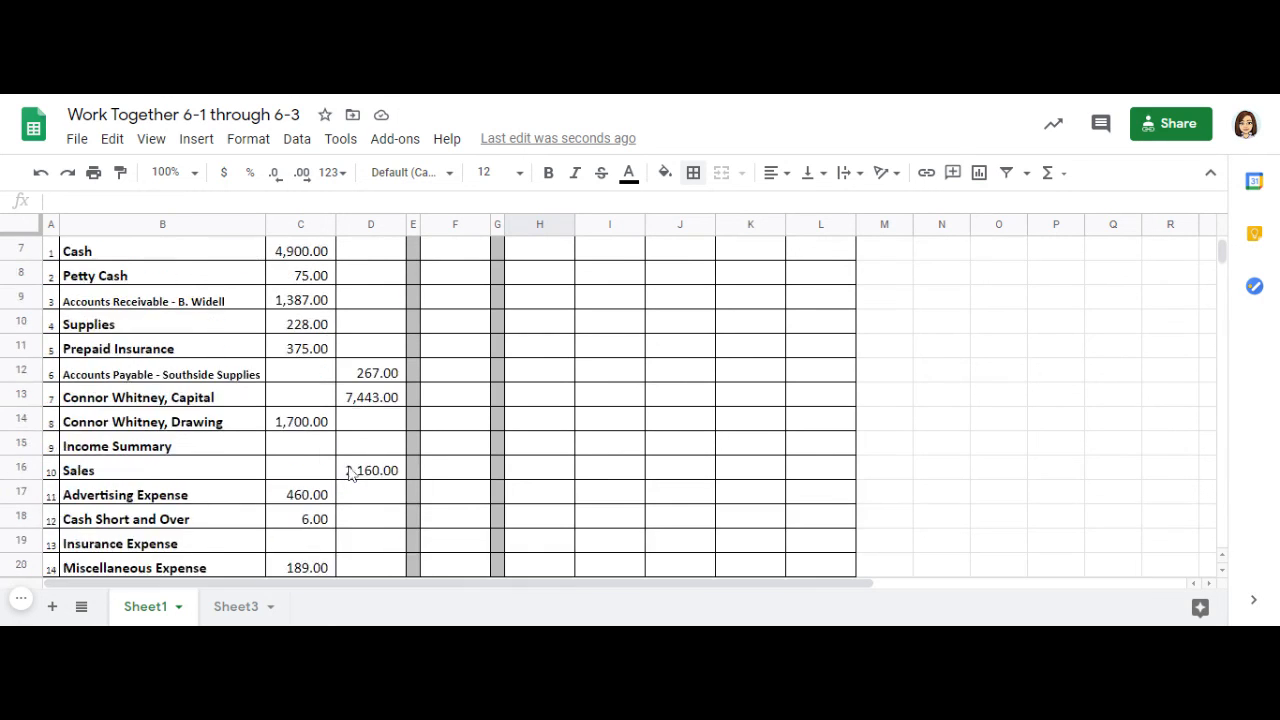
pyautogui.scroll(2, 363, 487)
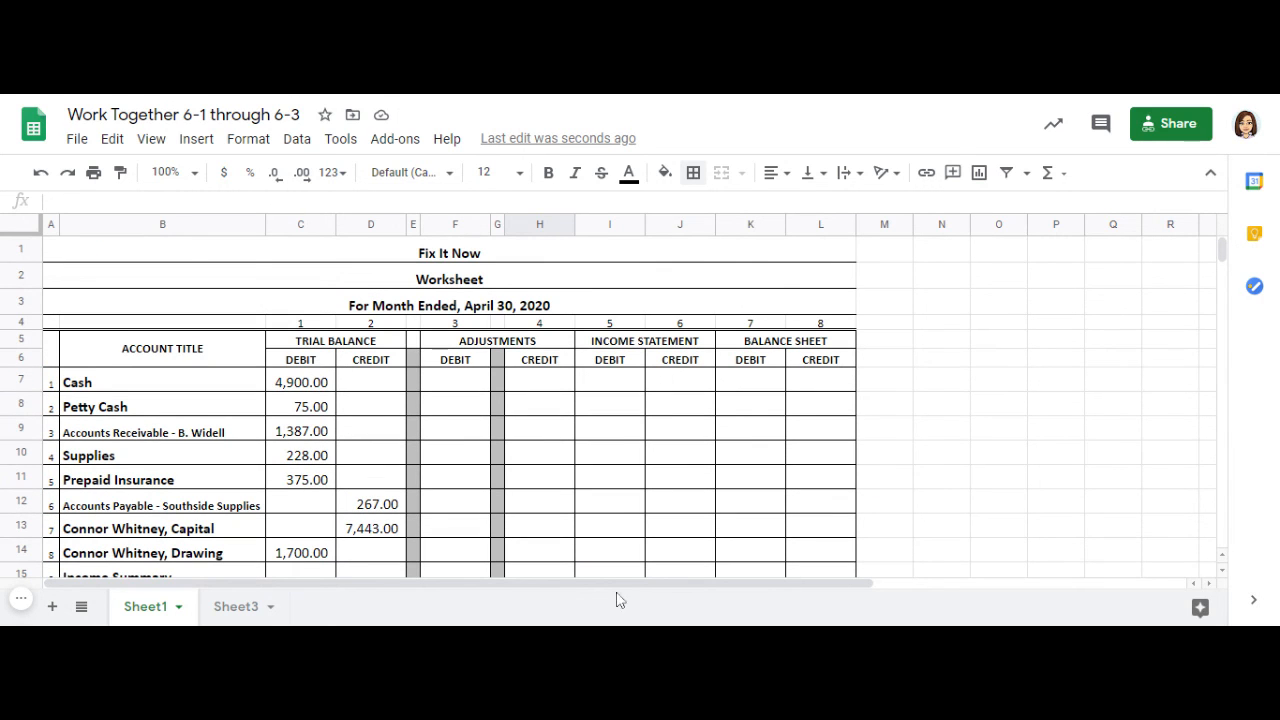